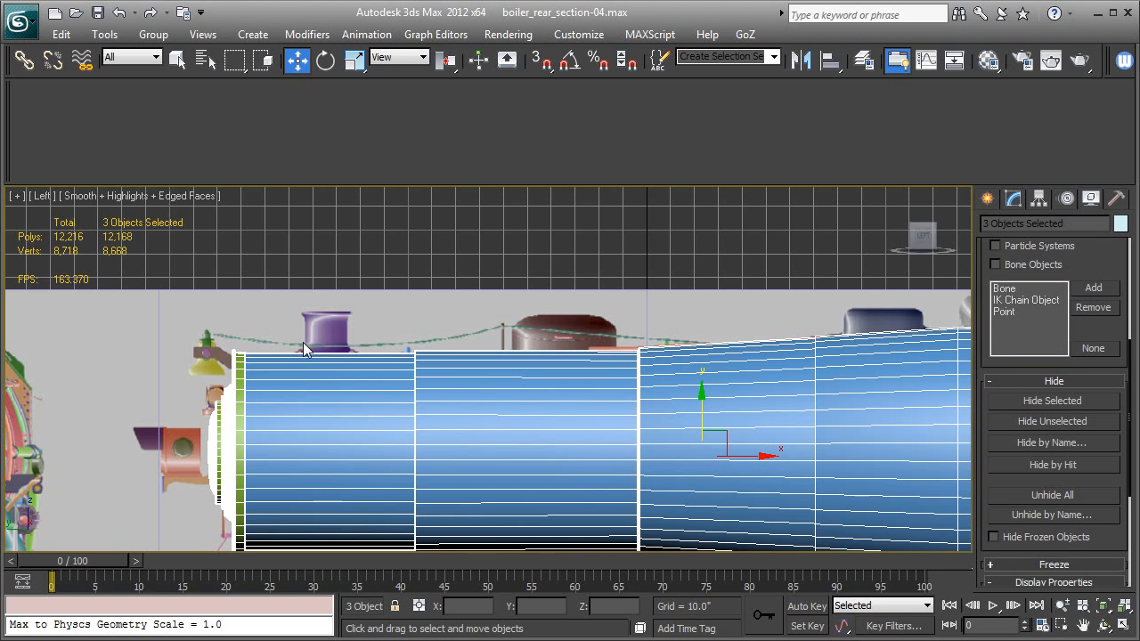
Clear the selection of the three boiler objects in the left view
middle_click_drag(303, 342, 263, 357)
left_click(406, 252)
middle_click_drag(364, 357, 473, 316)
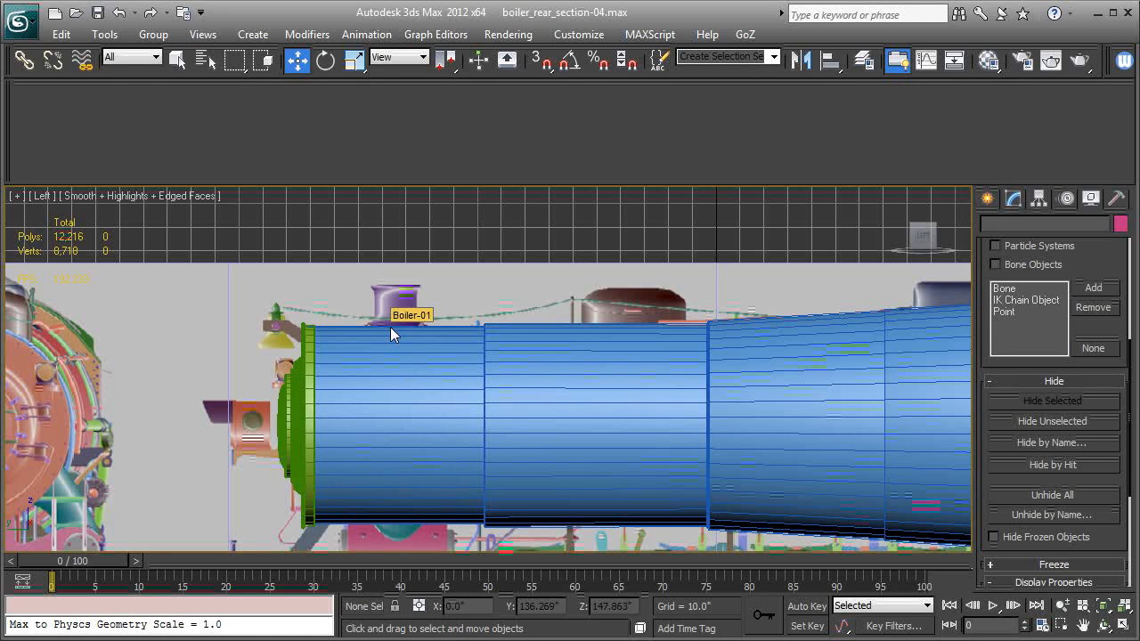
middle_click_drag(537, 351, 446, 347)
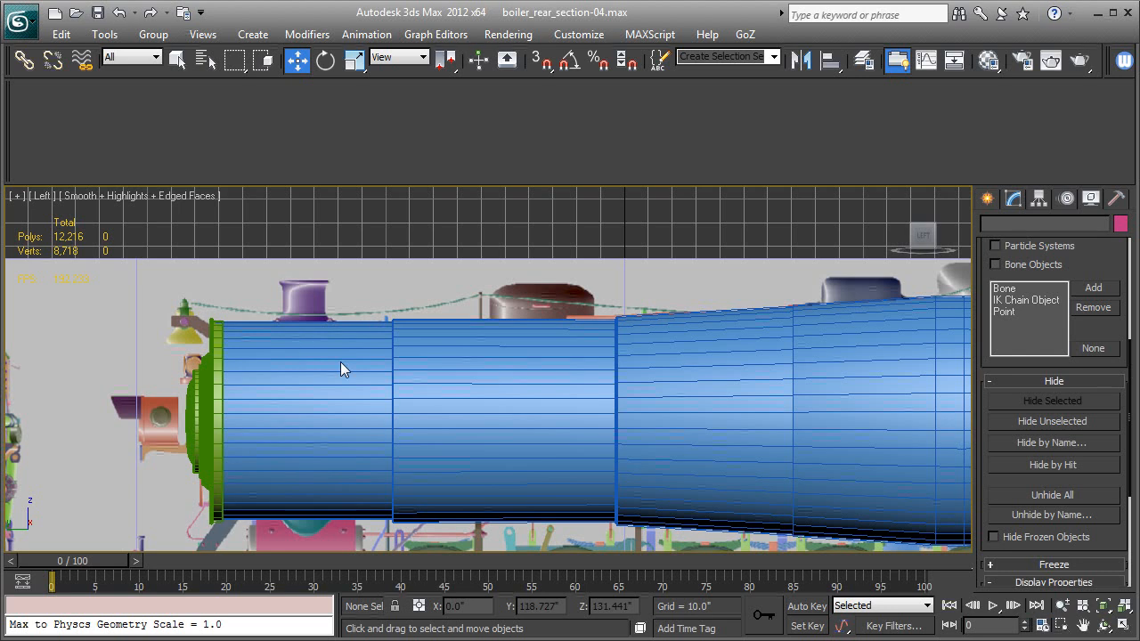
middle_click_drag(571, 362, 481, 360)
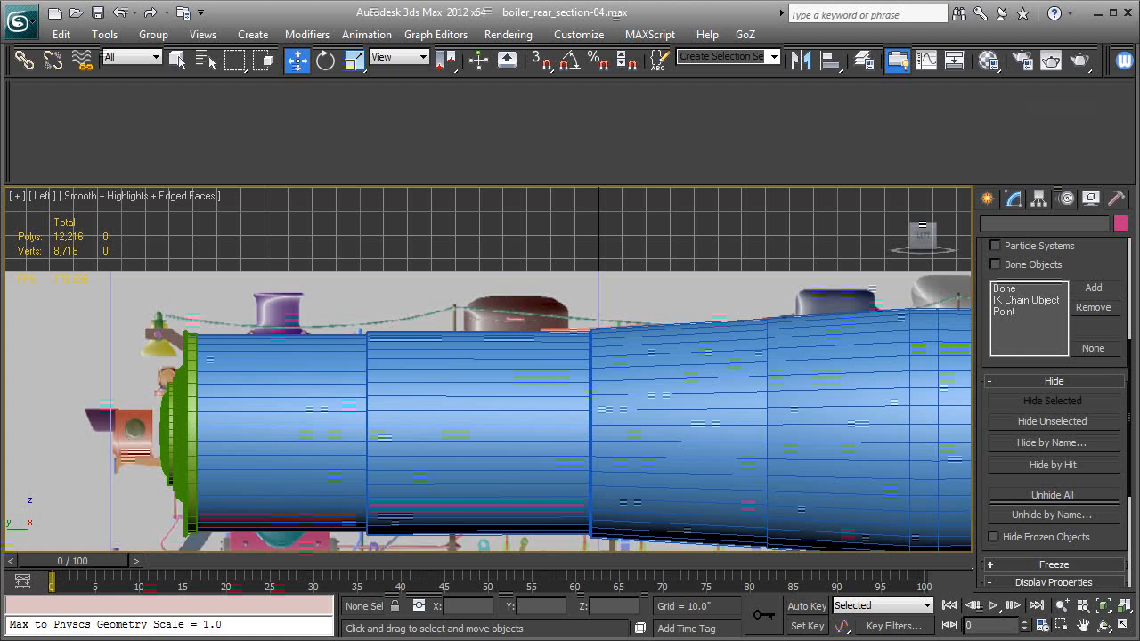
middle_click_drag(725, 364, 658, 306)
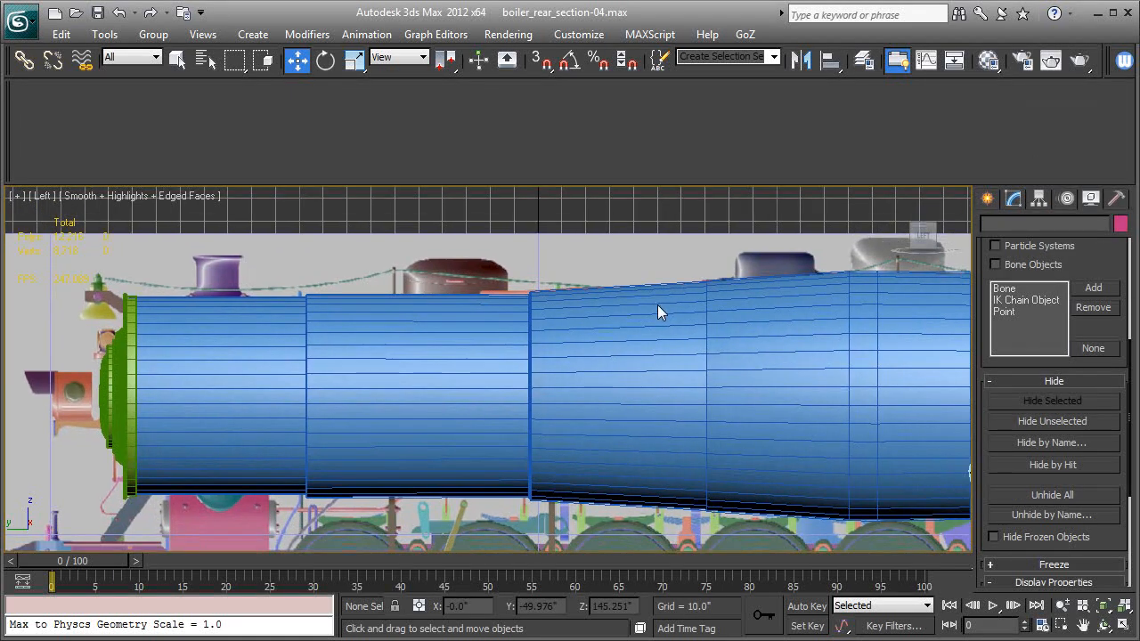
Draw an MvH TubeCap centred on the smokestack's upper rim in the left view, inner radius about 9.1 and outer radius about 11
left_click(987, 199)
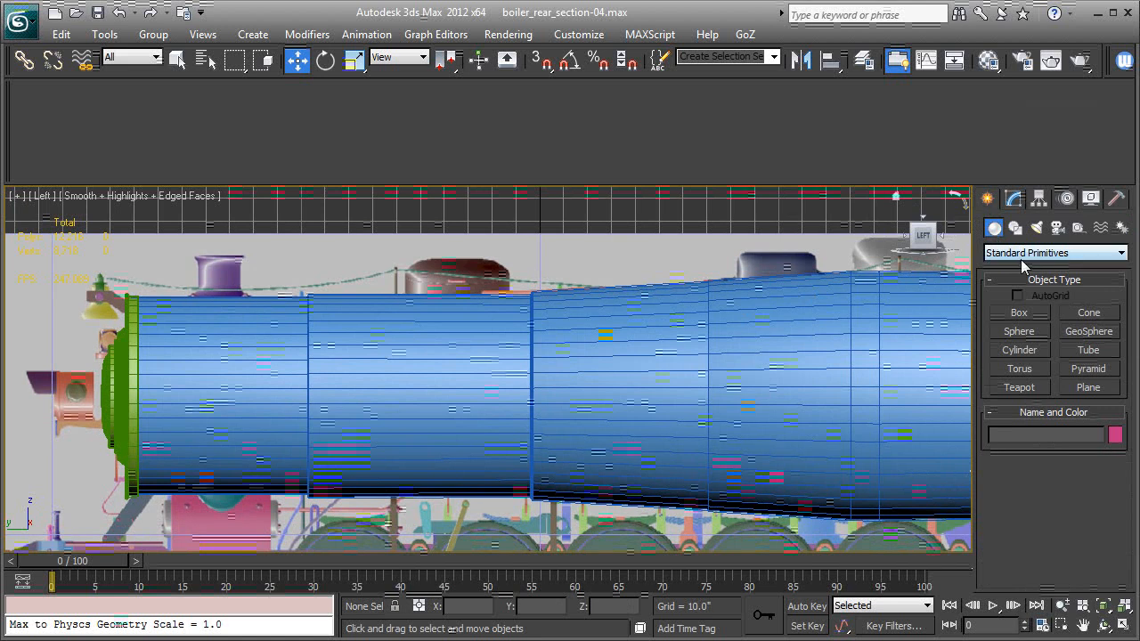
left_click(1121, 254)
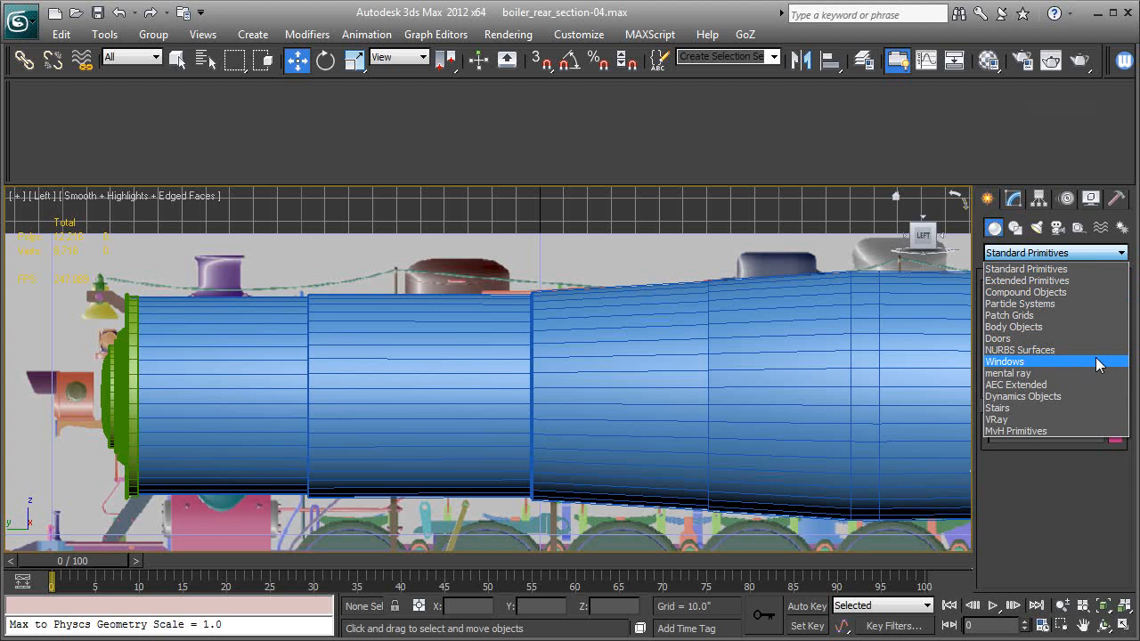
left_click(1005, 432)
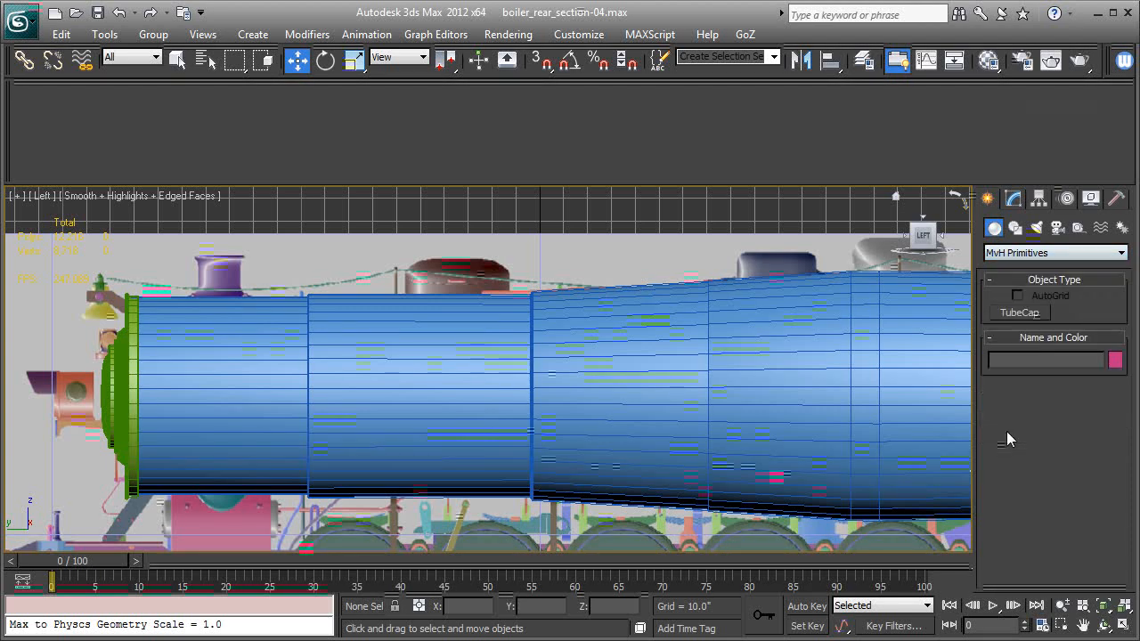
left_click(1011, 314)
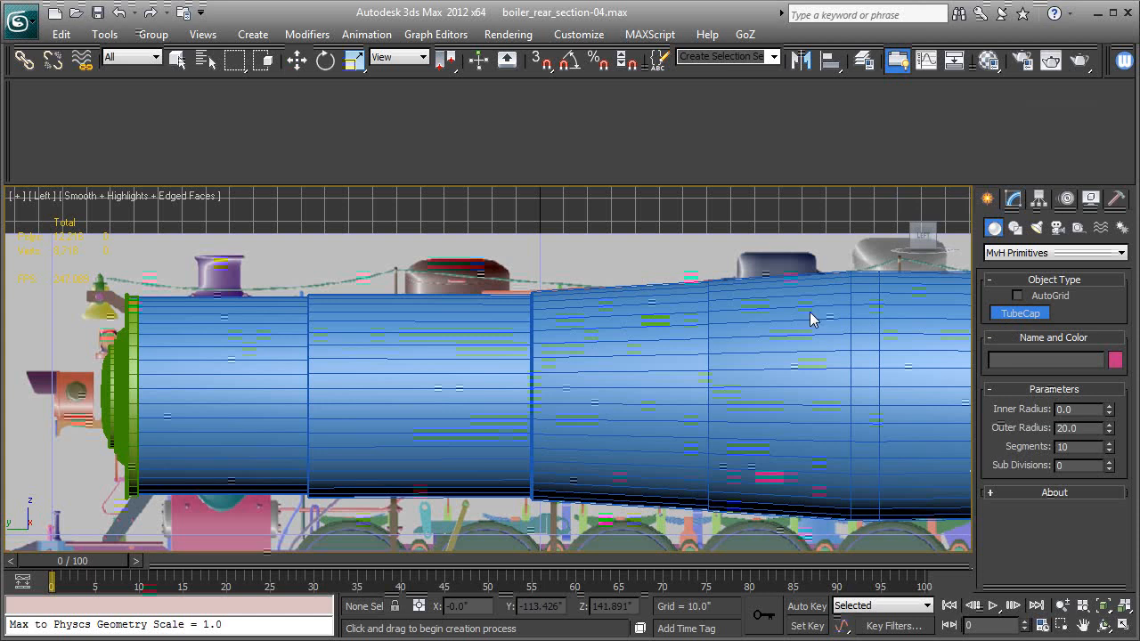
scroll(705, 326, "up", 3)
scroll(388, 360, "up", 3)
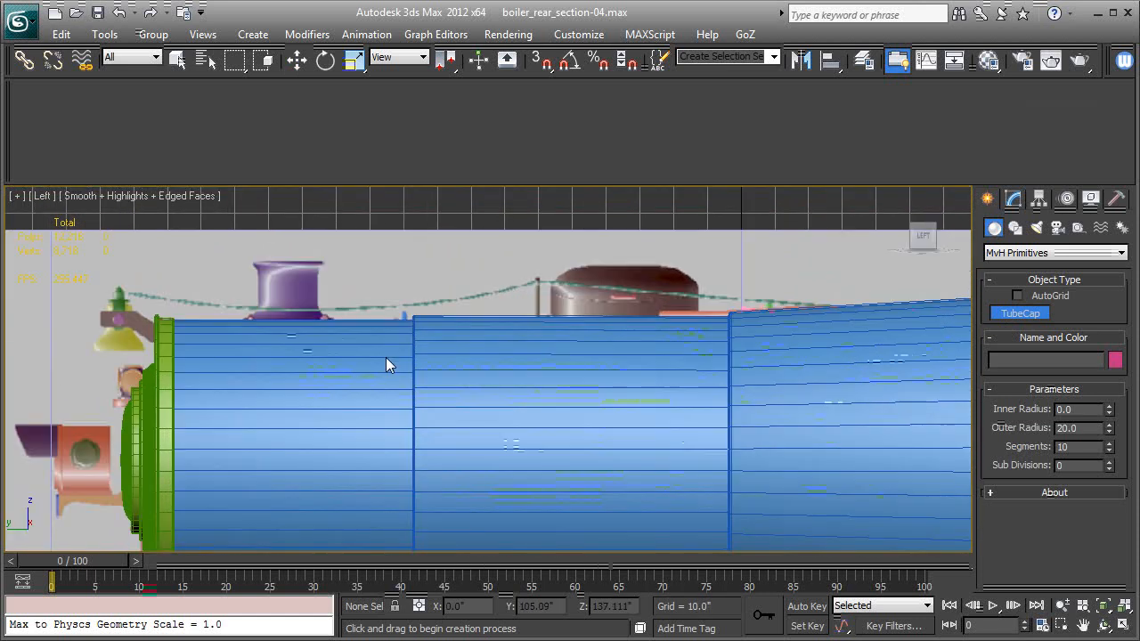
middle_click_drag(364, 333, 642, 387)
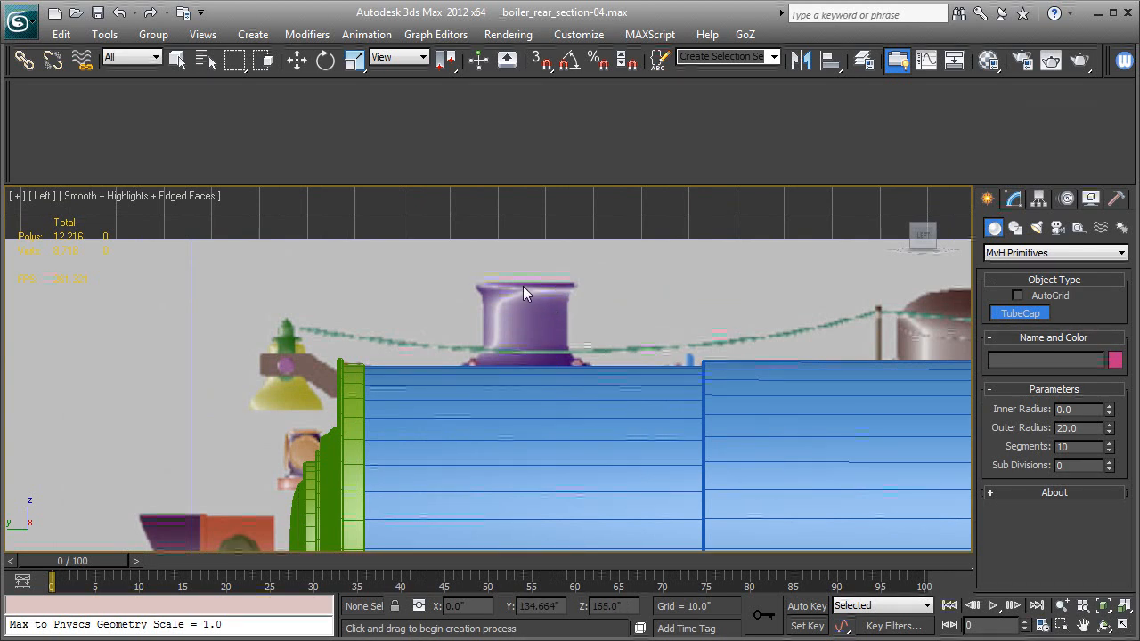
left_click_drag(524, 285, 576, 315)
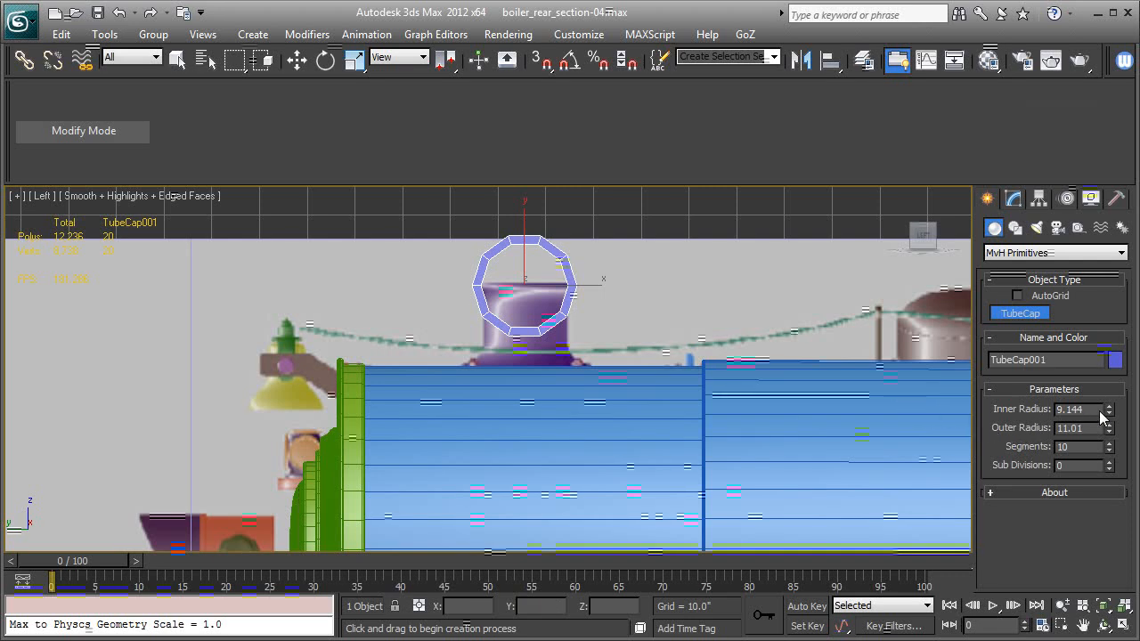
Set the tube cap's segments to 12
double_click(1071, 408)
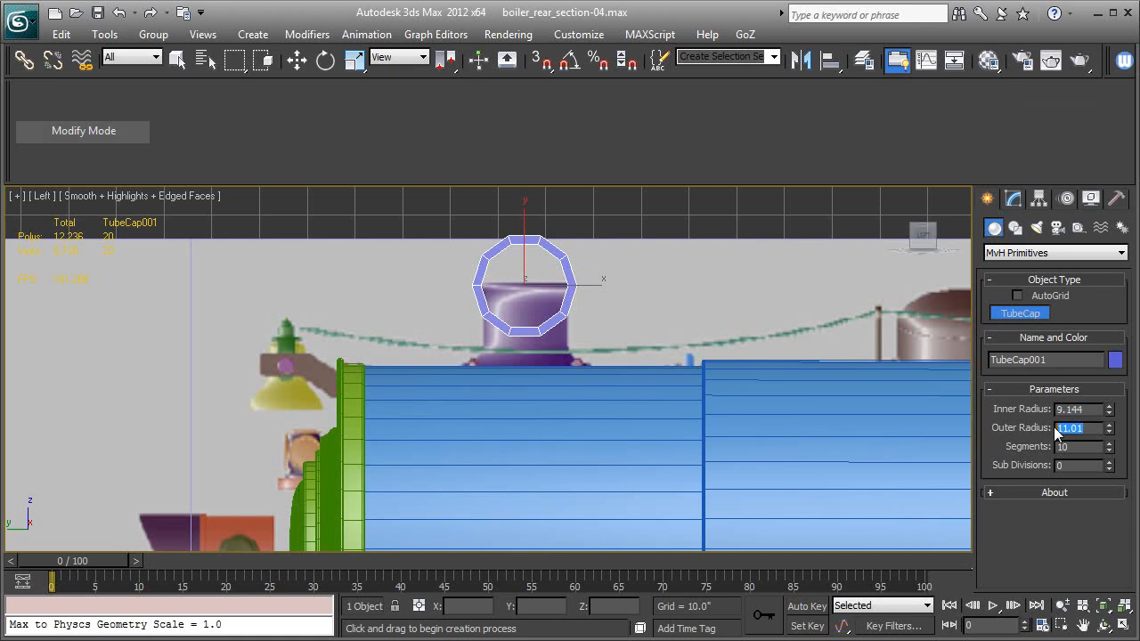
double_click(1066, 447)
left_click(1109, 445)
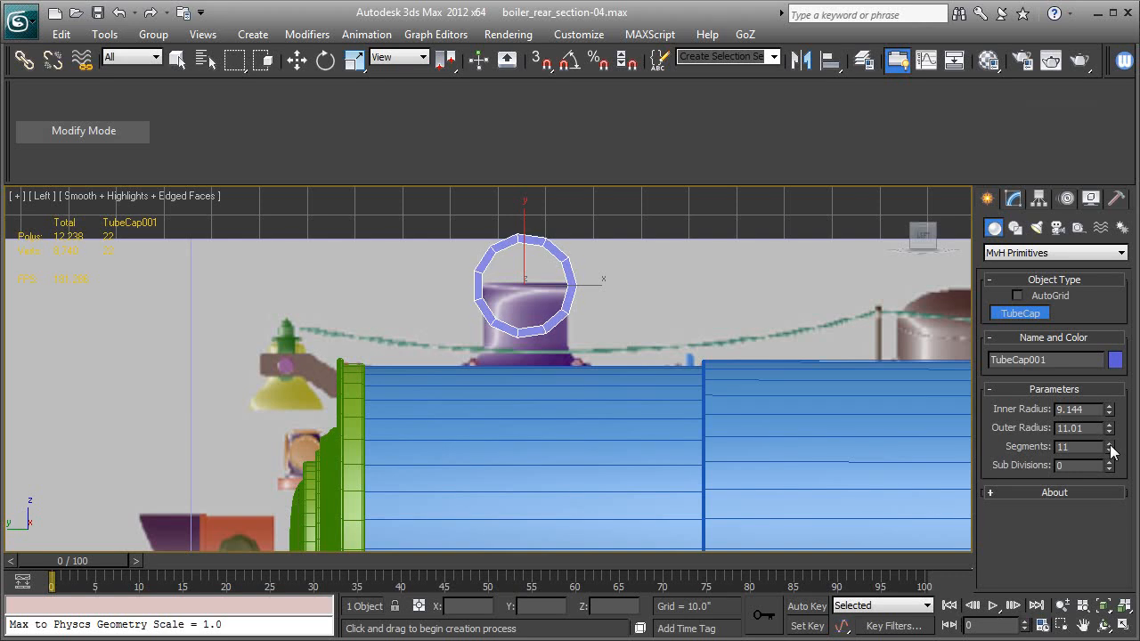
left_click(1110, 445)
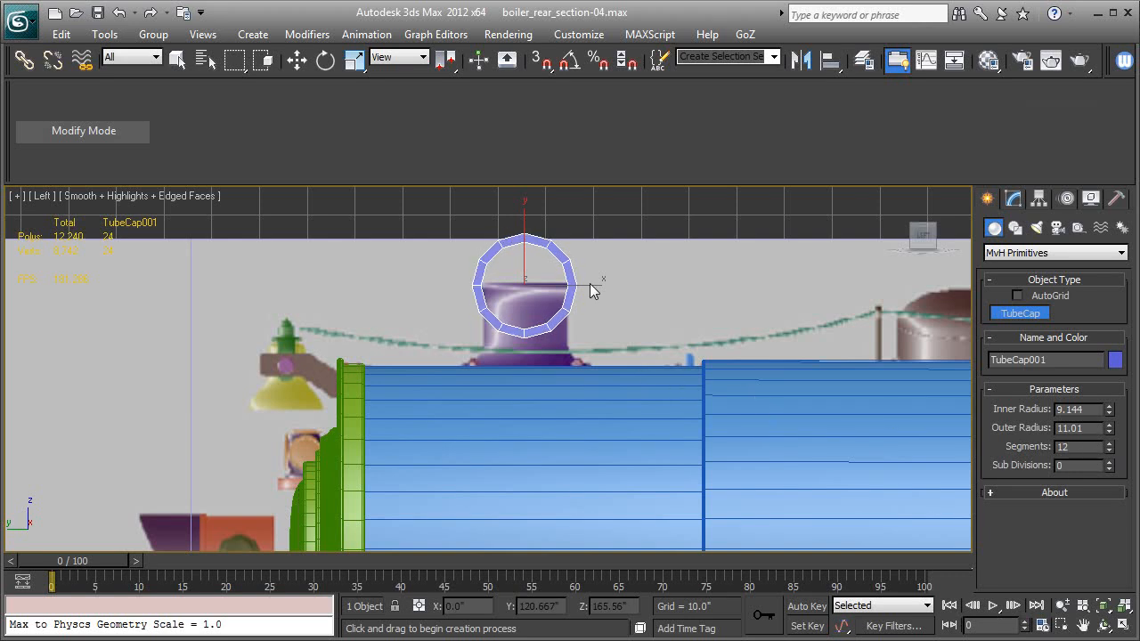
Rotate the tube cap 90 degrees with angle snap on, laying it flat across the top of the smokestack
middle_click_drag(674, 321, 641, 394)
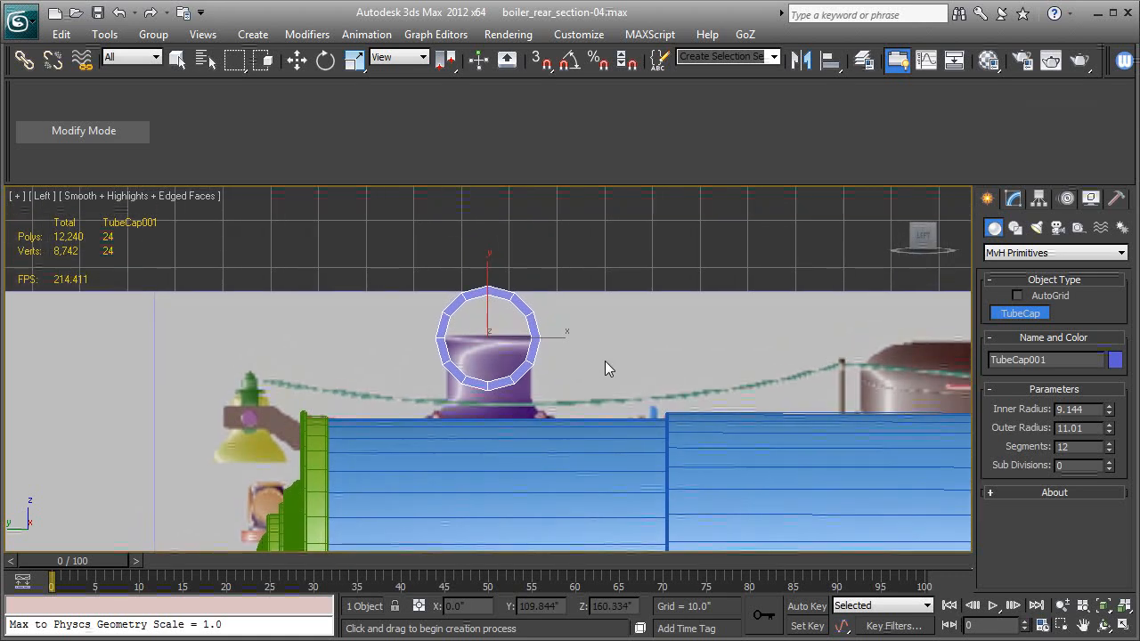
middle_click_drag(607, 355, 601, 366)
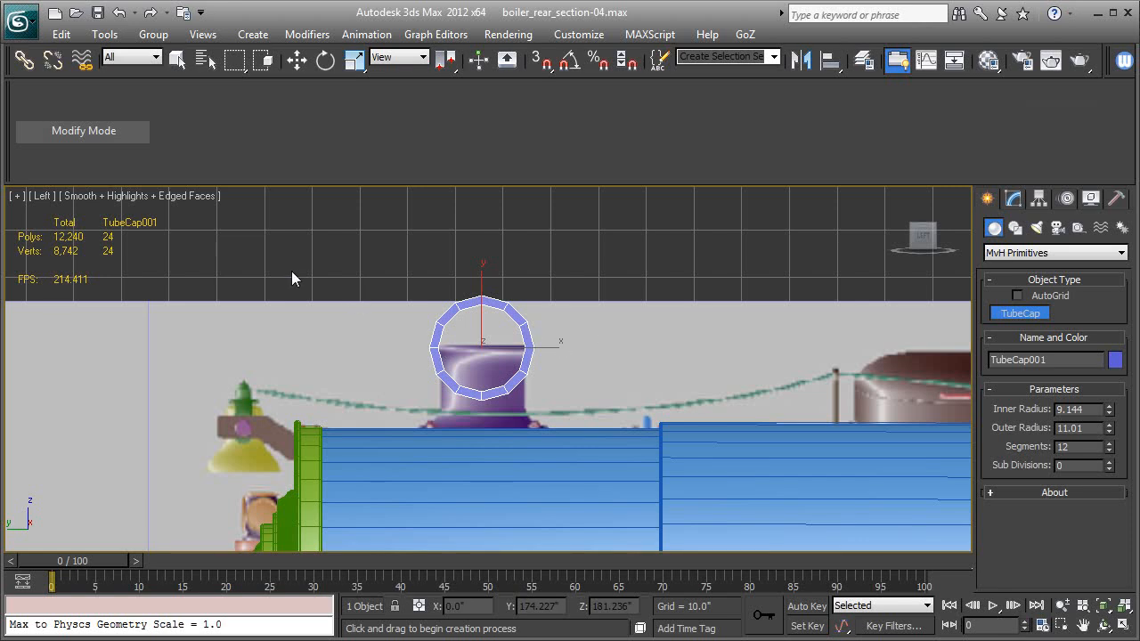
left_click(325, 61)
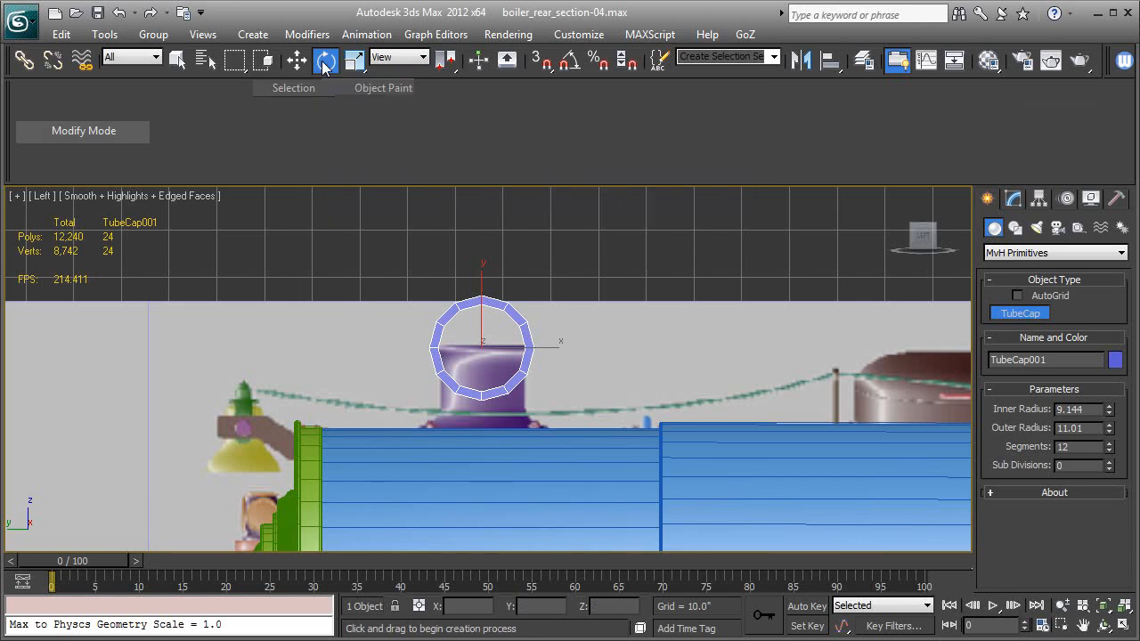
left_click(570, 62)
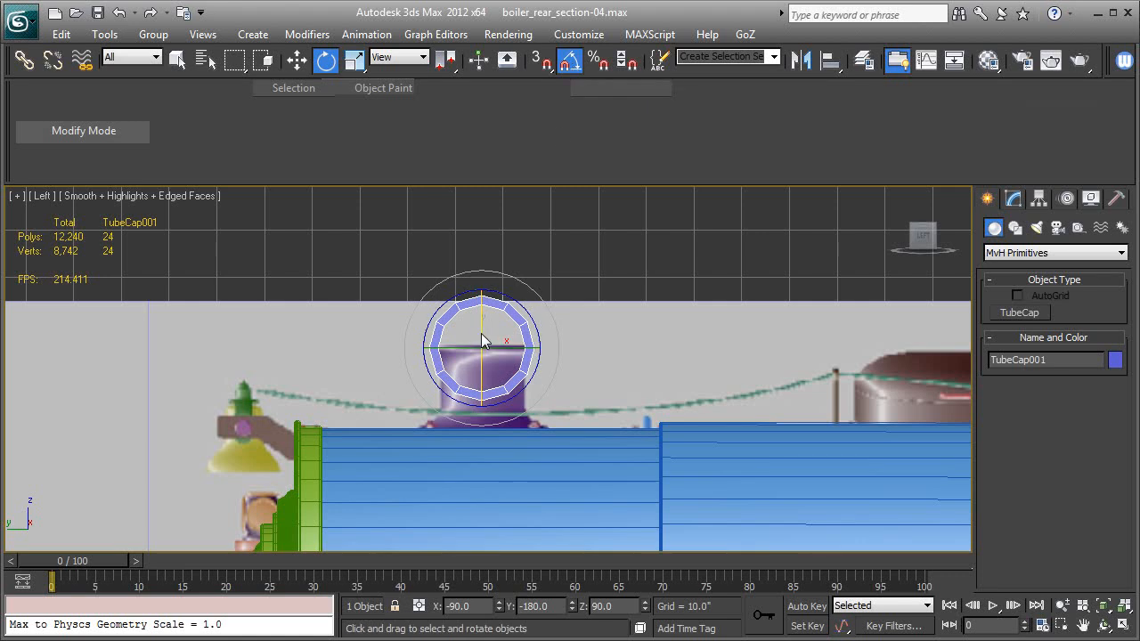
left_click_drag(481, 341, 484, 255)
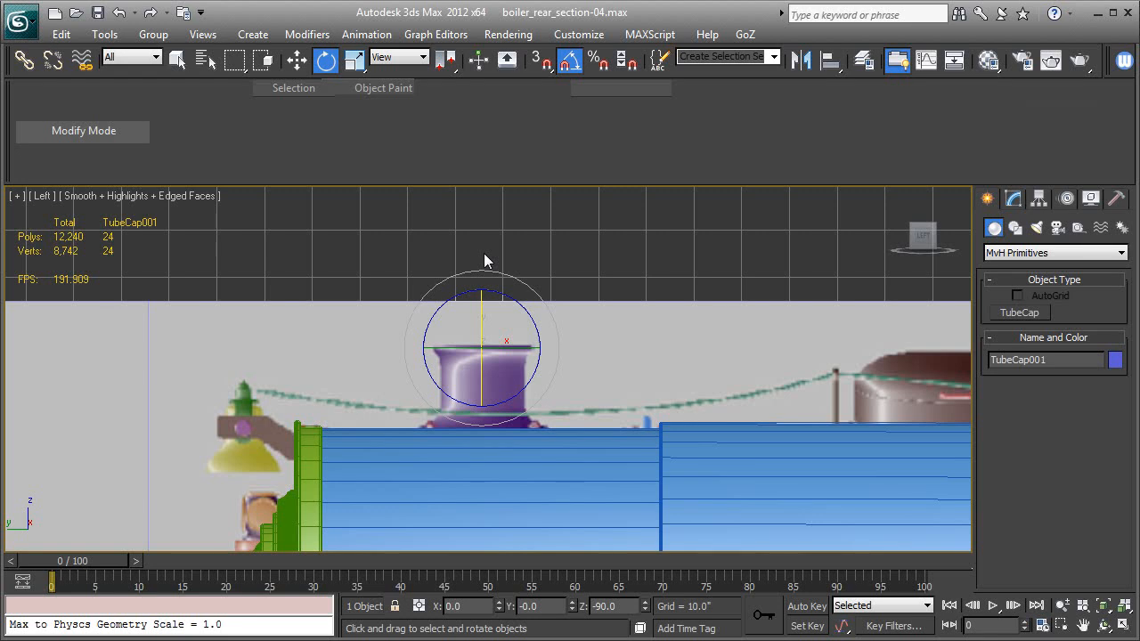
Isolate the tube cap and the boiler in the perspective view, then clear the selection
key("p")
key("z")
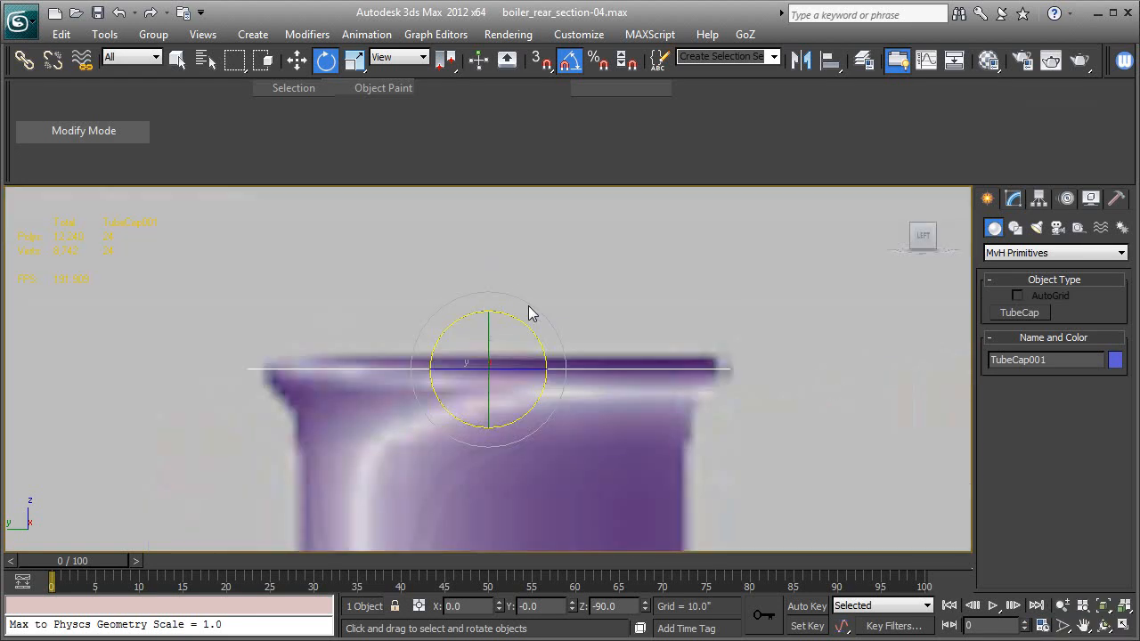
middle_click_drag(463, 374, 569, 434, "alt")
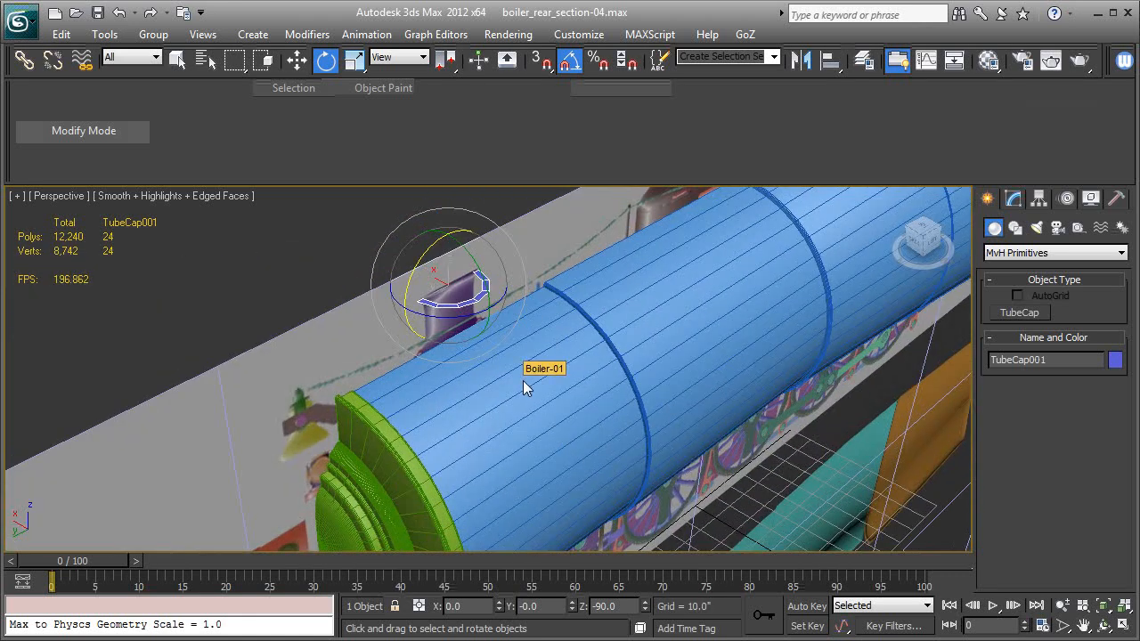
mouse_move(528, 386)
middle_mouse_down("alt")
mouse_move(514, 361)
mouse_move(526, 384)
middle_mouse_up("alt")
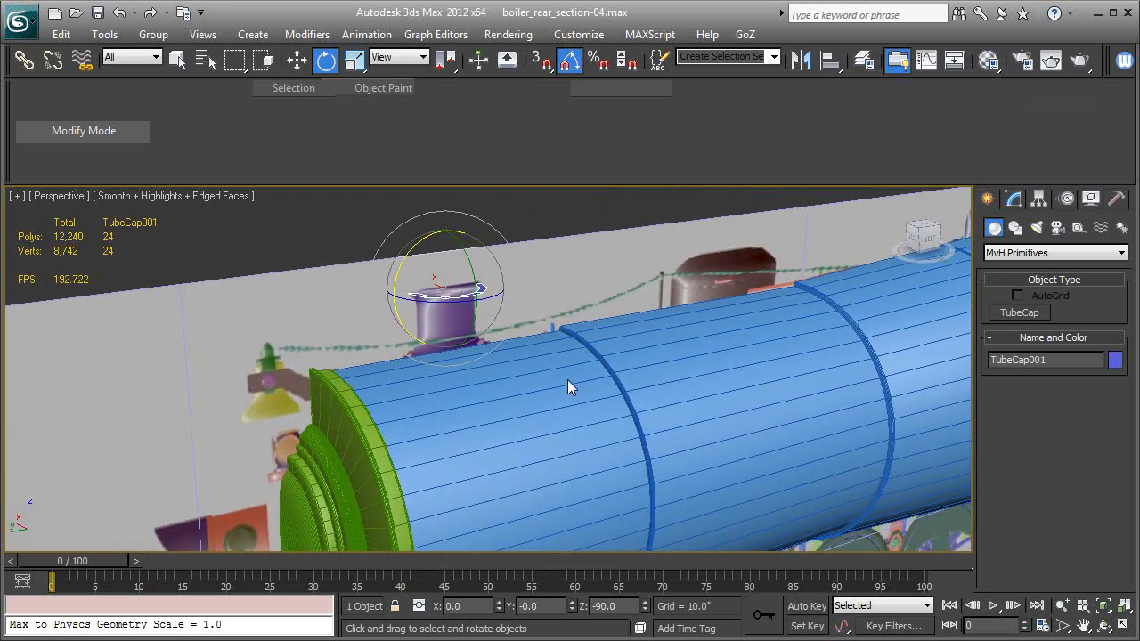
middle_click_drag(615, 380, 602, 378)
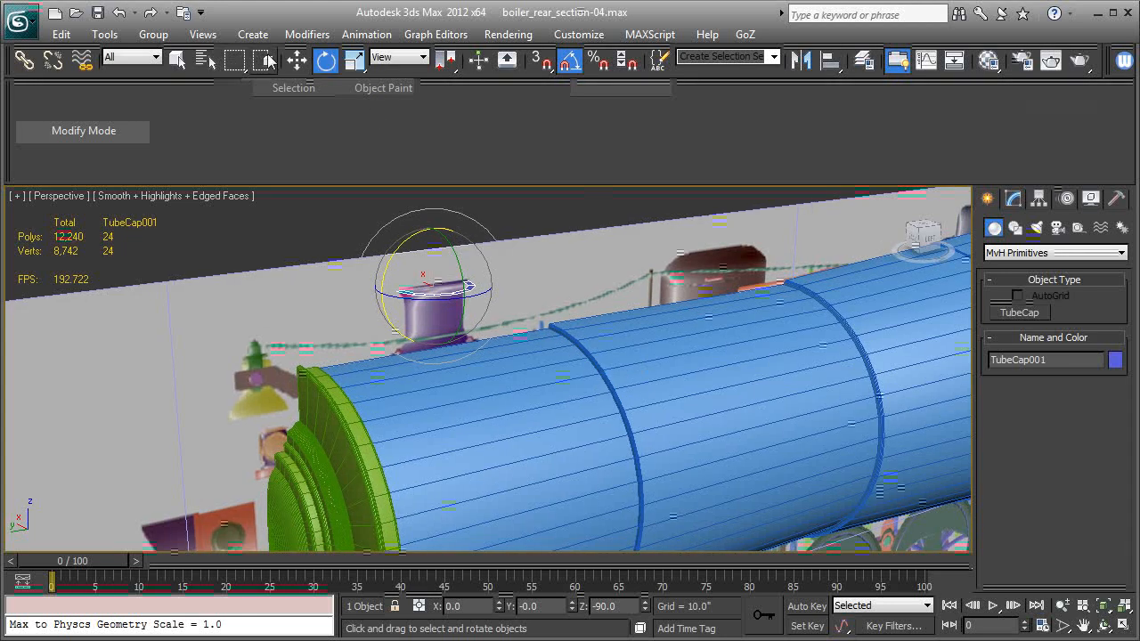
left_click(293, 62)
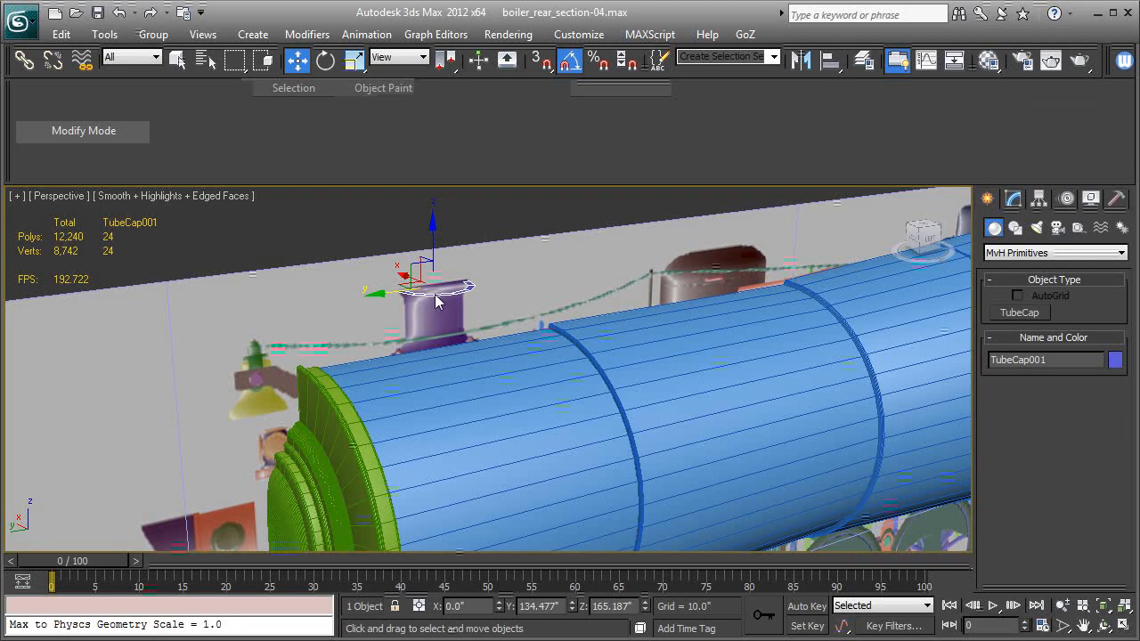
left_click(497, 405, "ctrl")
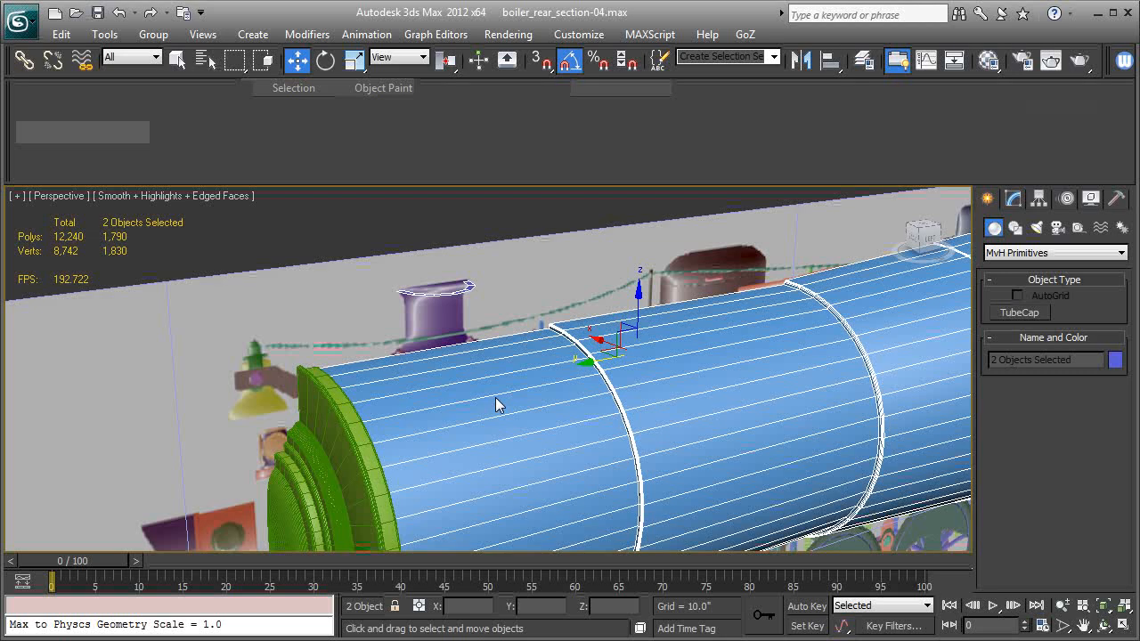
key("alt+q")
middle_click_drag(362, 359, 496, 315, "alt")
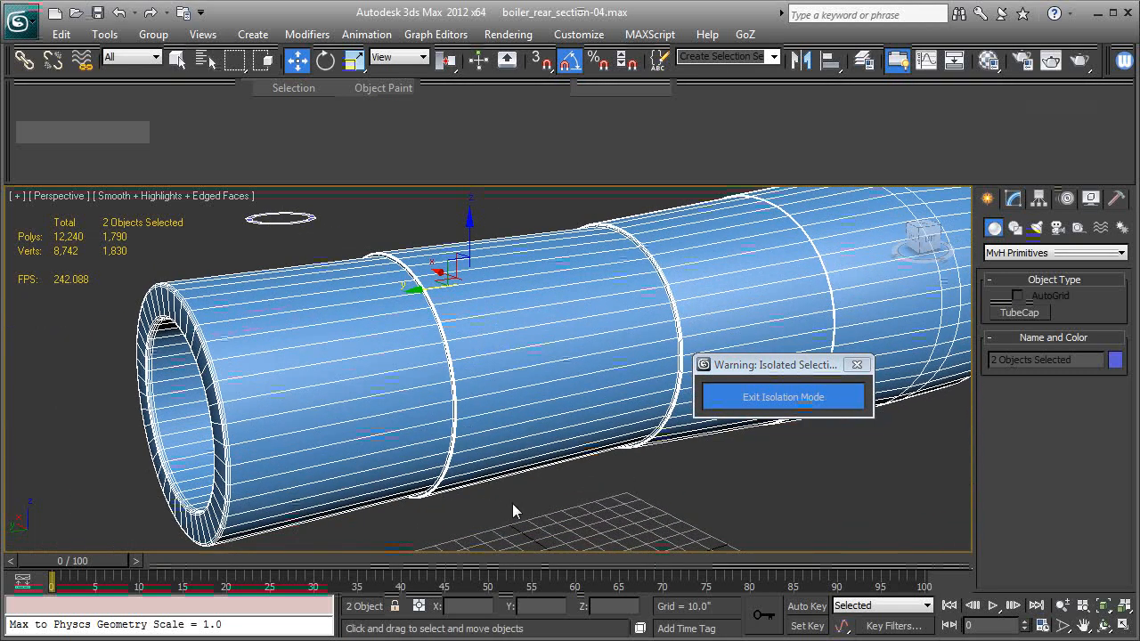
left_click(794, 499)
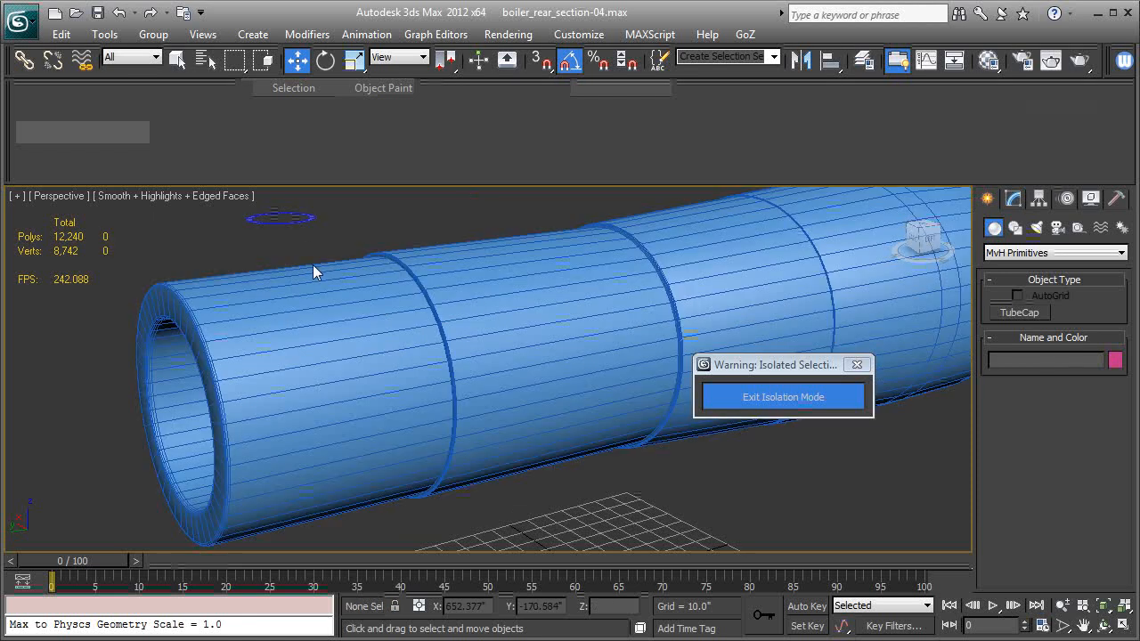
Convert the tube cap above the boiler to an Editable Poly
left_click(306, 222)
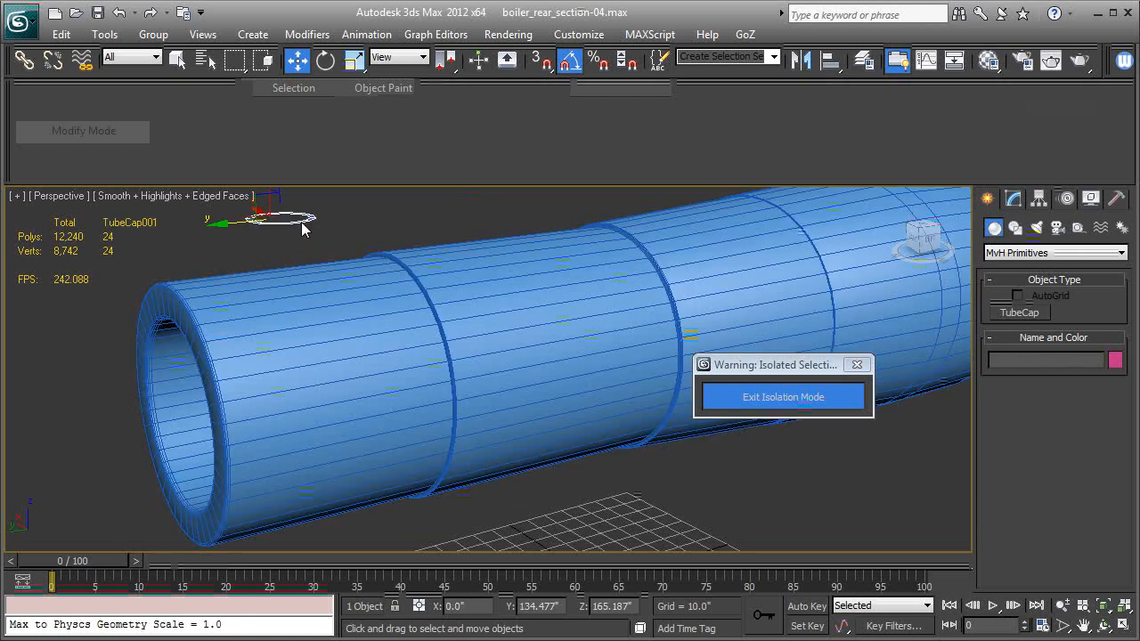
left_click(1012, 200)
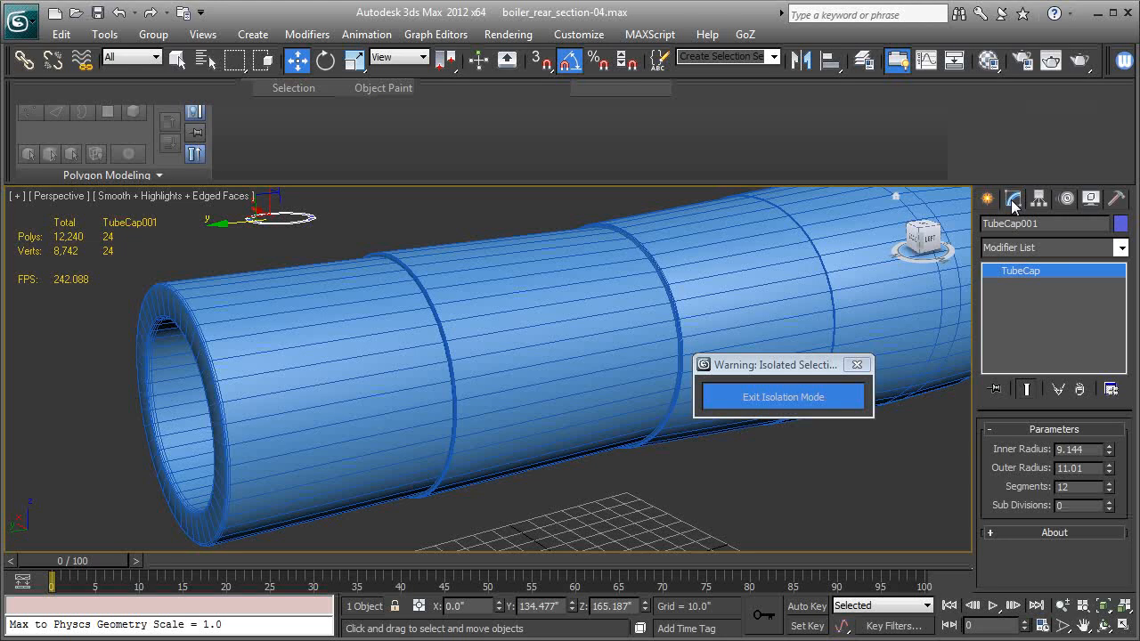
right_click(1020, 272)
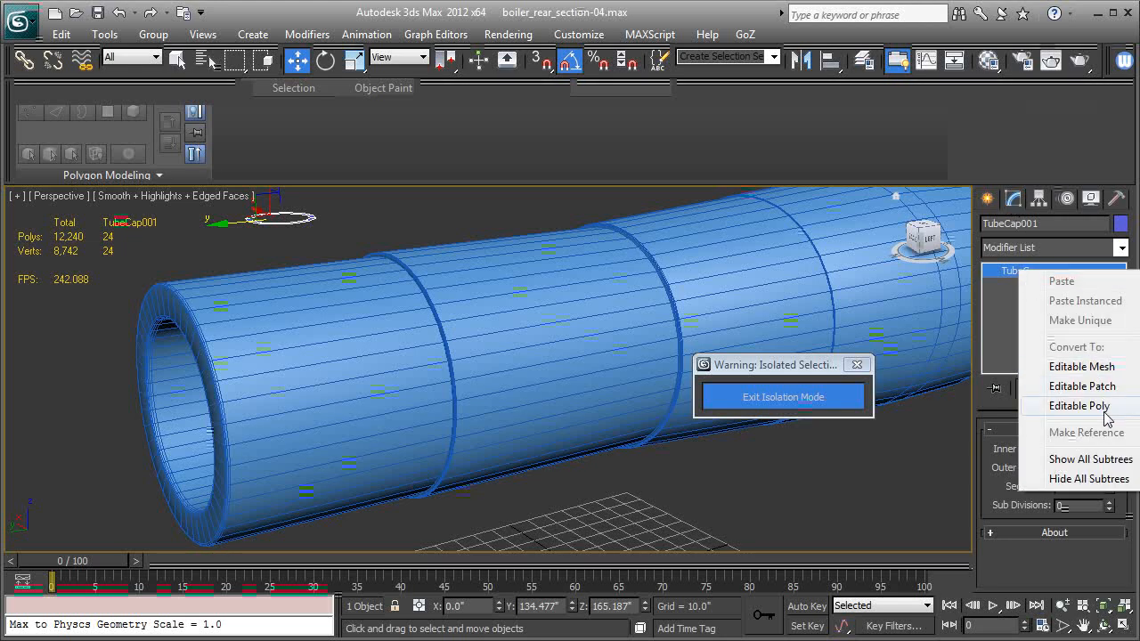
left_click(1067, 406)
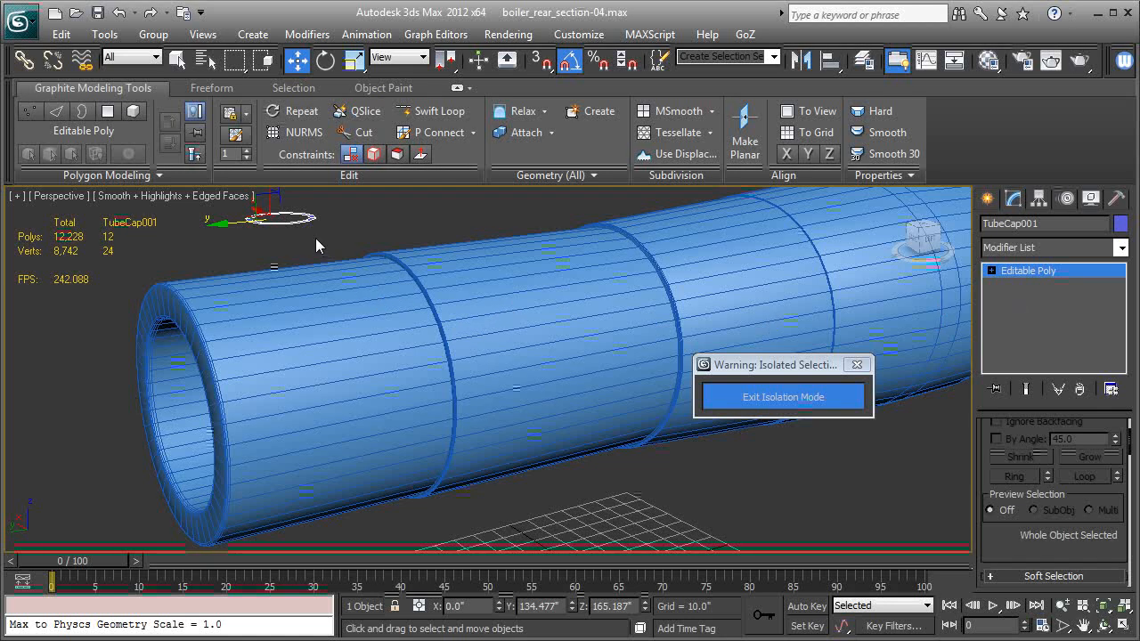
middle_click_drag(315, 313, 307, 328)
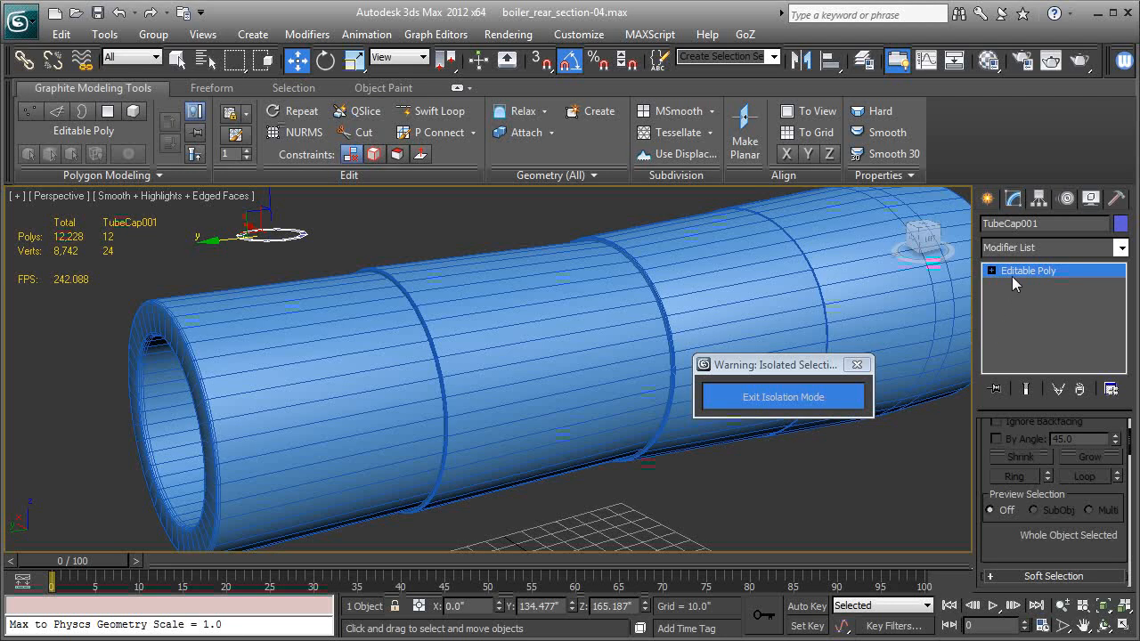
Start a Conform compound object using the tube cap above the boiler as the wrapper
left_click(988, 199)
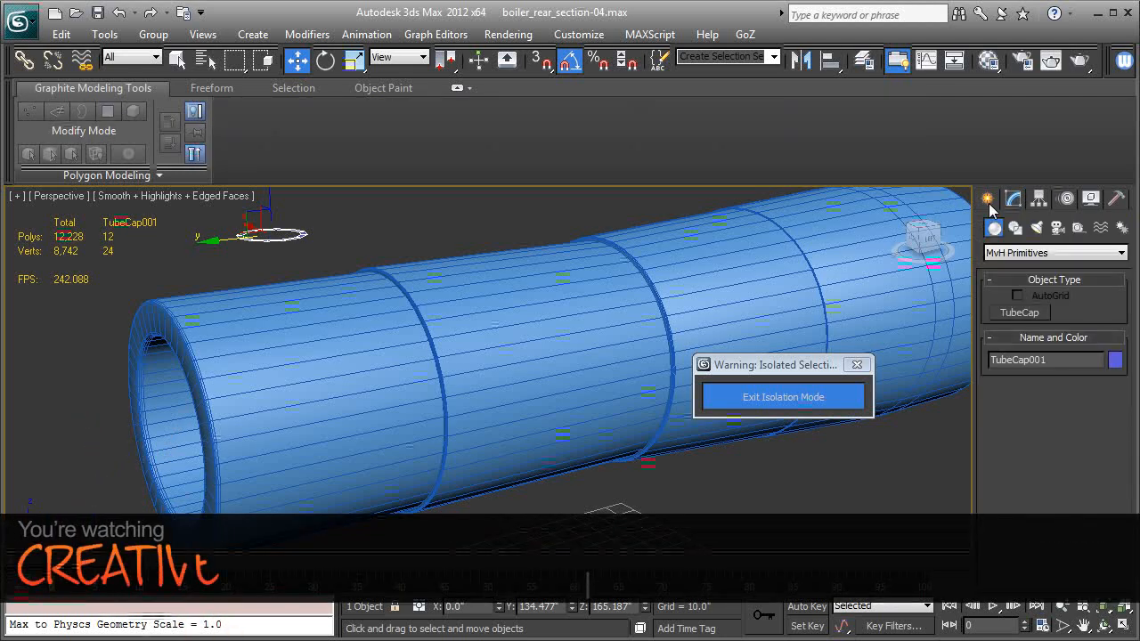
left_click(1121, 253)
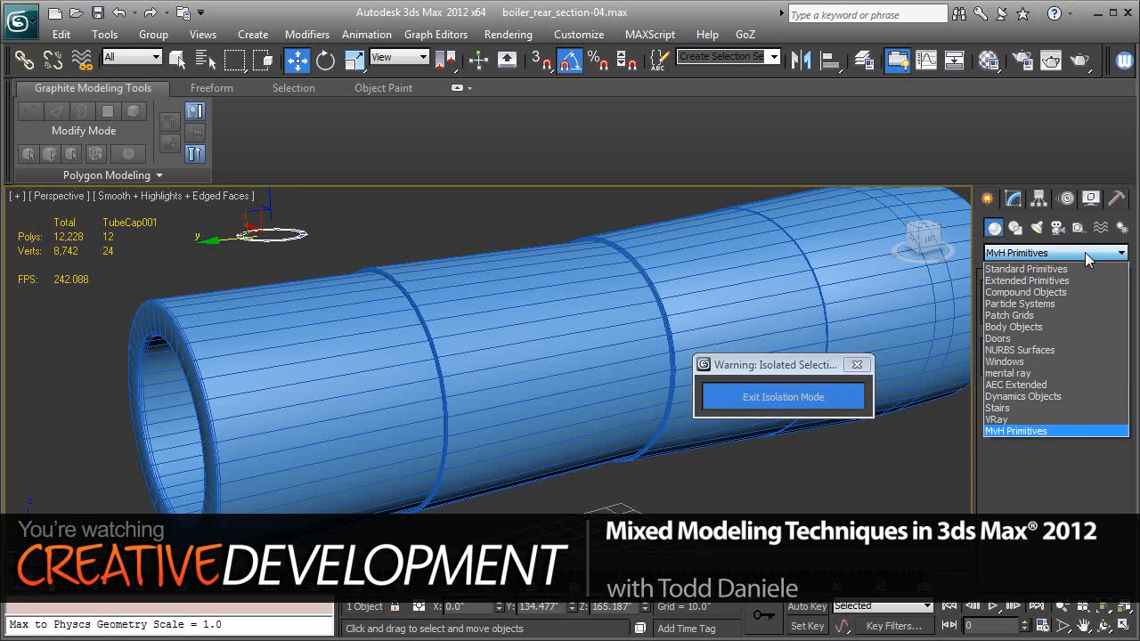
left_click(1060, 292)
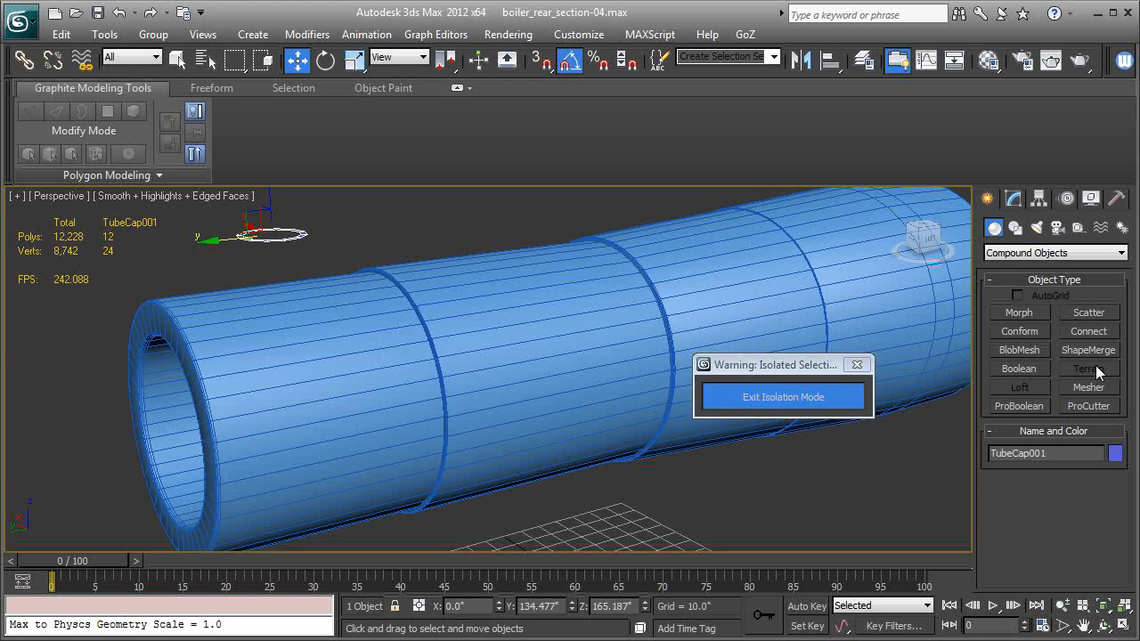
left_click(1016, 331)
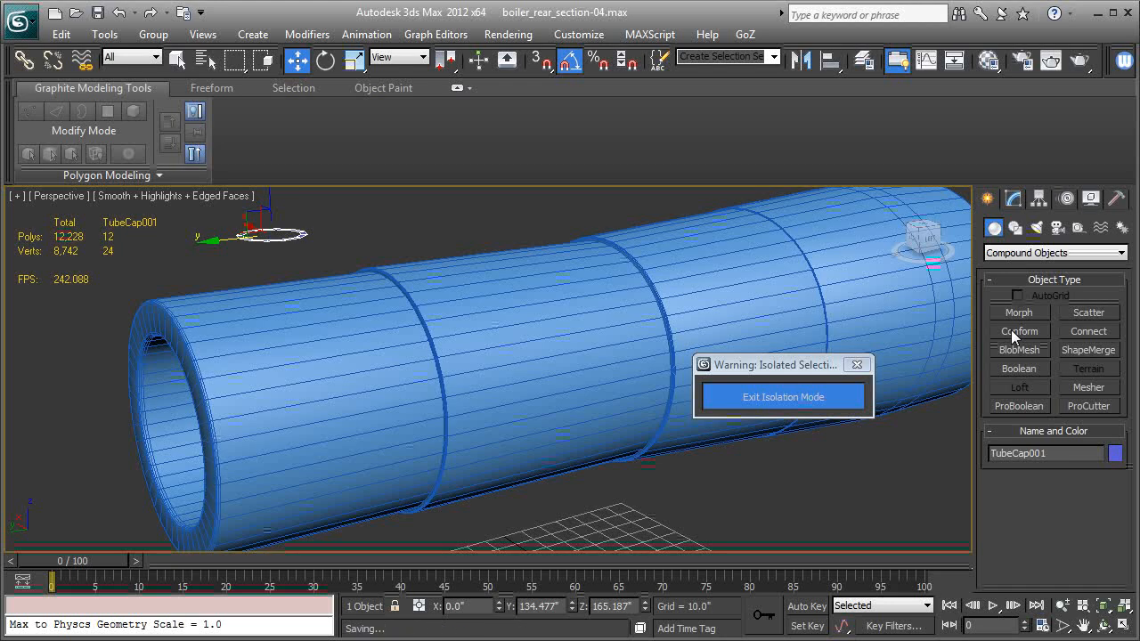
Review the Conform settings for the wrap-to object, vertex projection direction, wrapper distances and updating
scroll(986, 410, "down", 5)
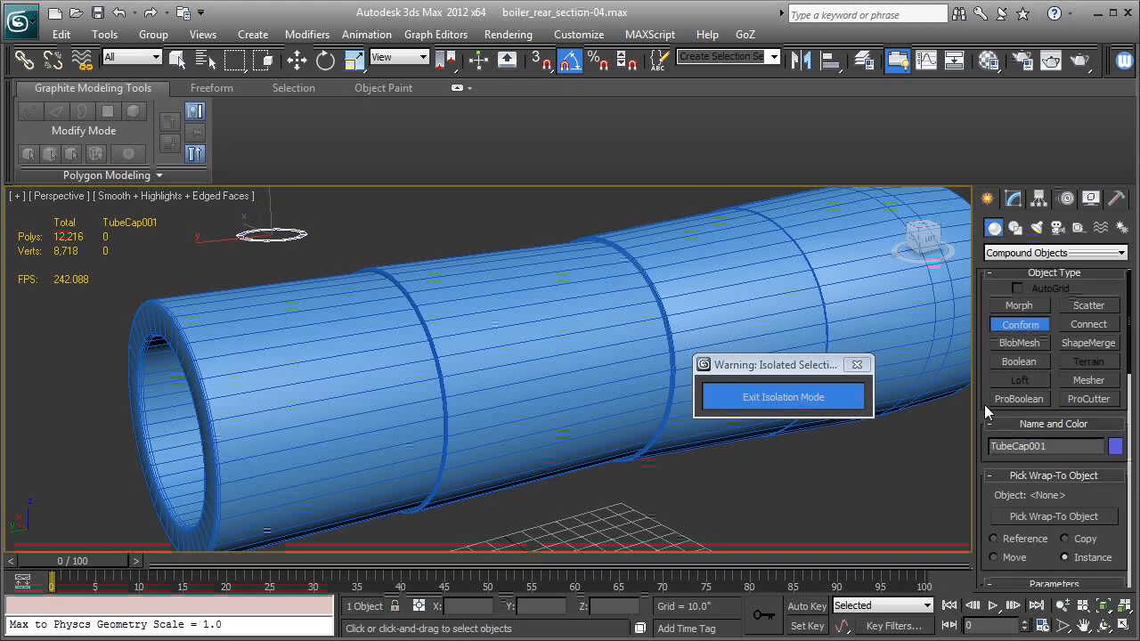
scroll(1055, 410, "down", 7)
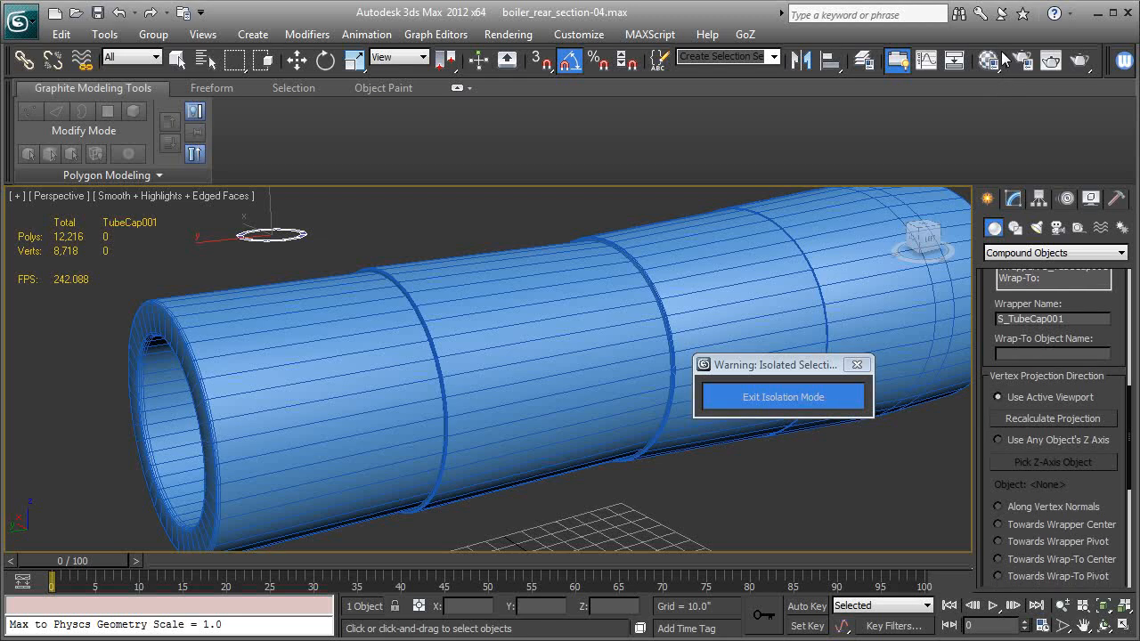
scroll(1000, 464, "up", 10)
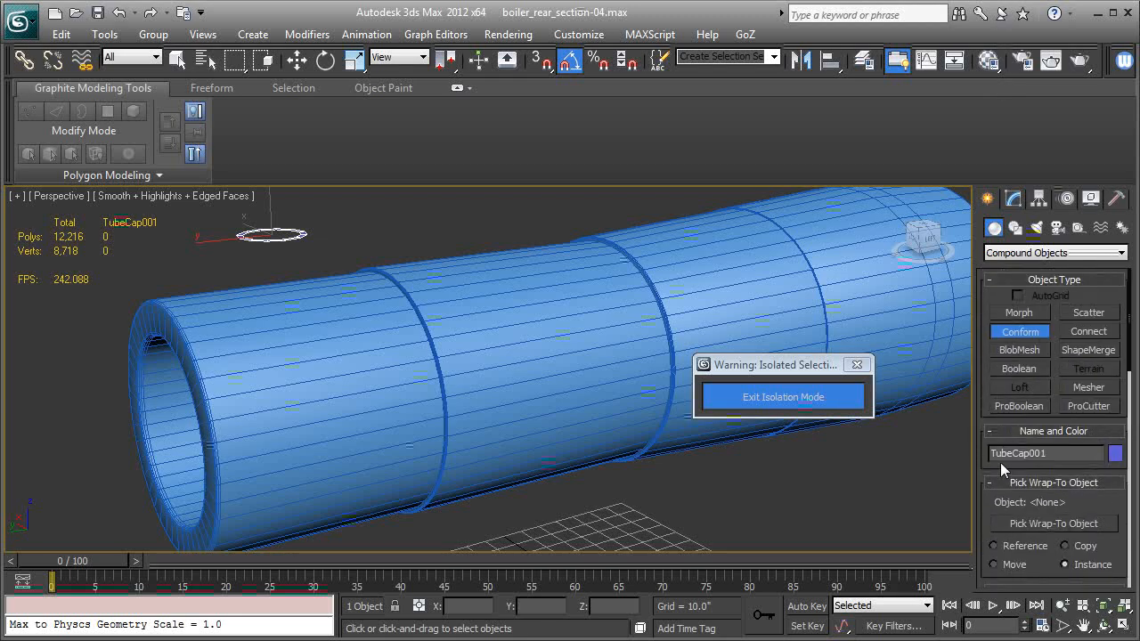
scroll(1000, 464, "down", 3)
scroll(997, 374, "down", 3)
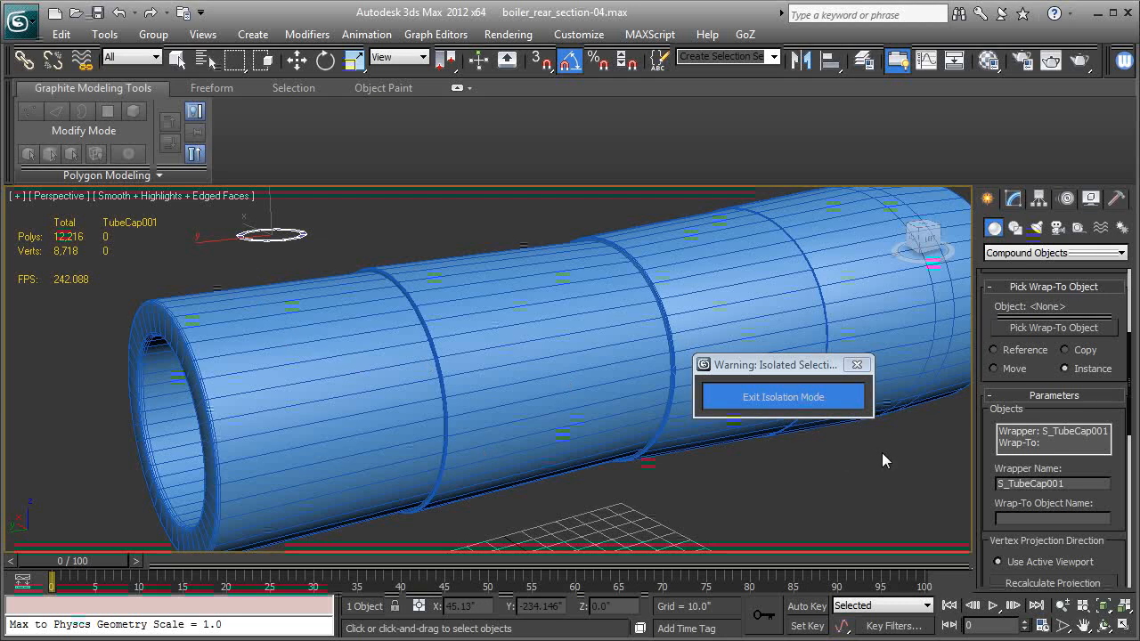
scroll(1047, 375, "down", 1)
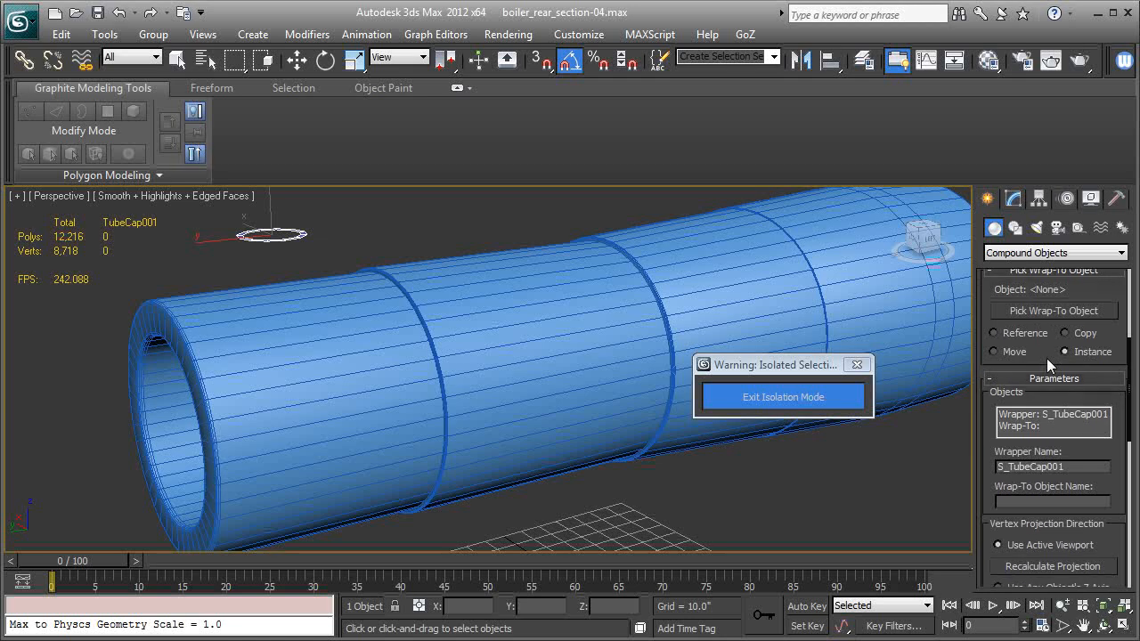
scroll(1046, 358, "down", 6)
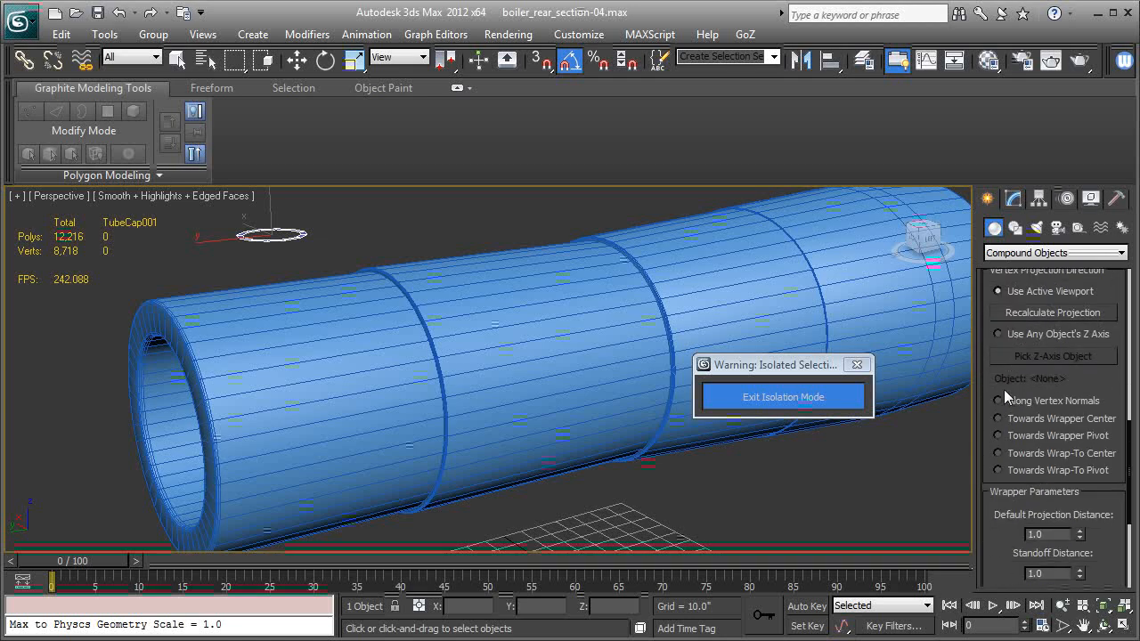
scroll(1004, 390, "down", 5)
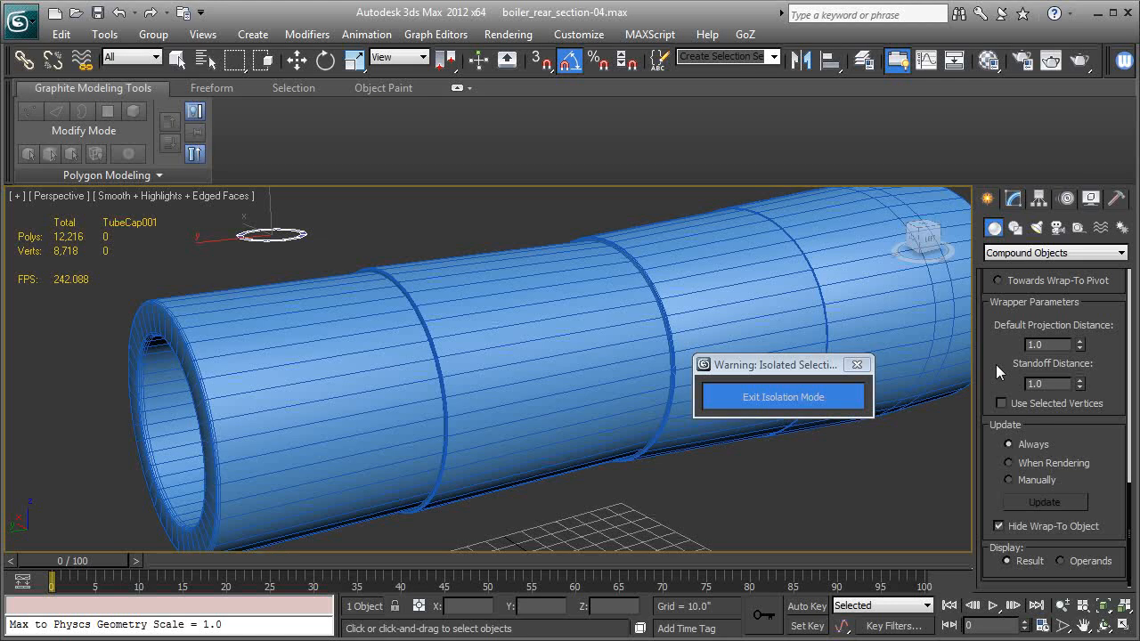
scroll(995, 364, "up", 1)
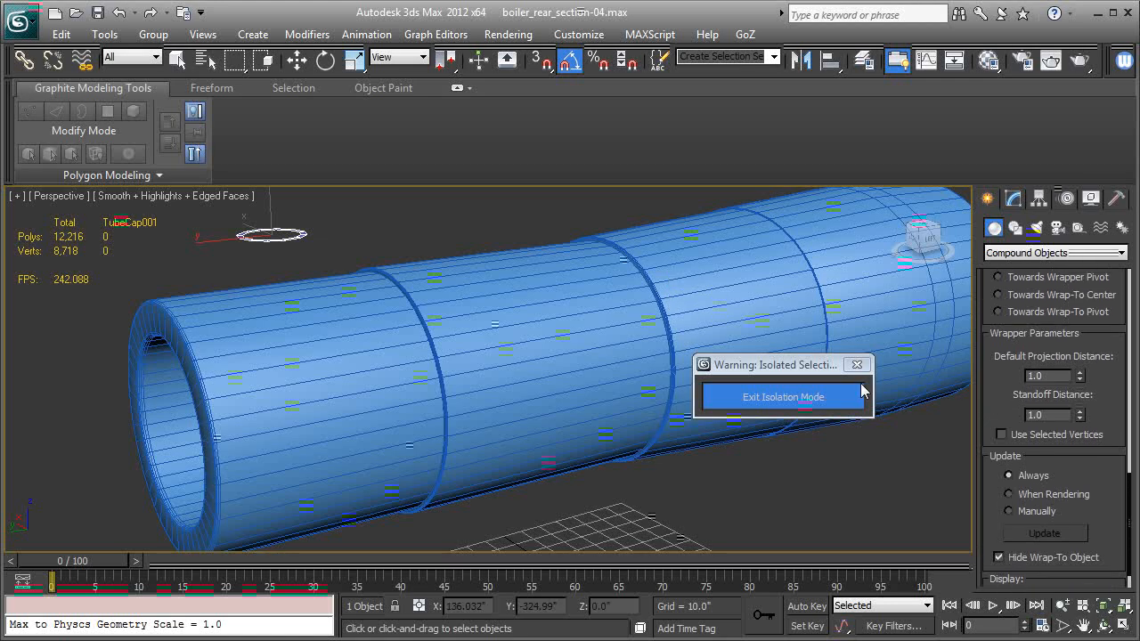
scroll(997, 414, "up", 1)
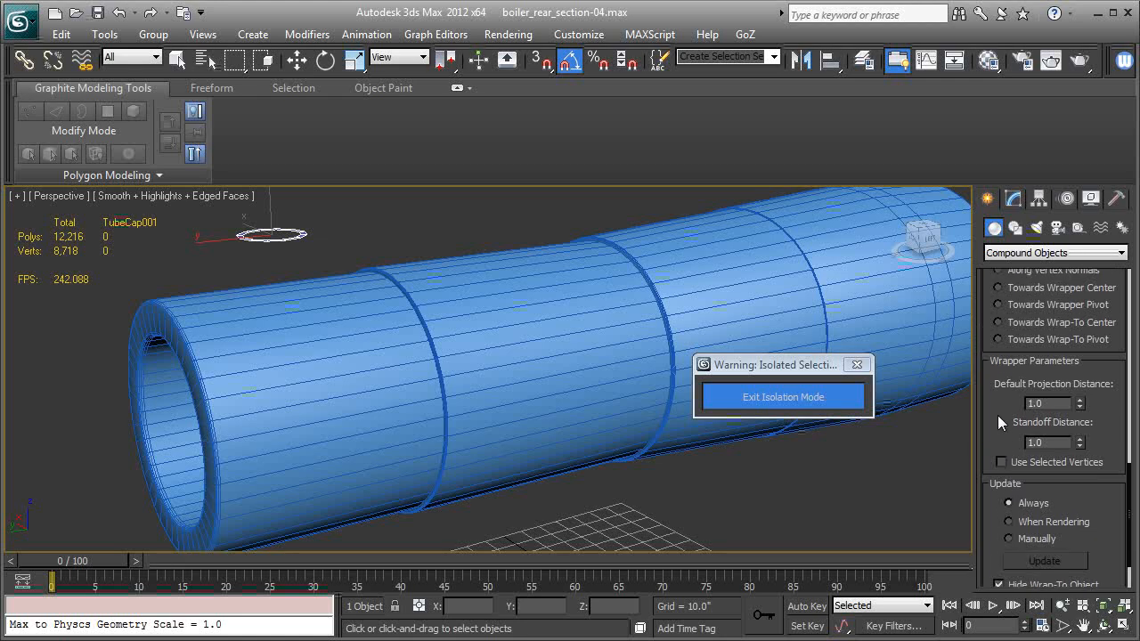
scroll(1003, 322, "down", 2)
scroll(1005, 431, "up", 3)
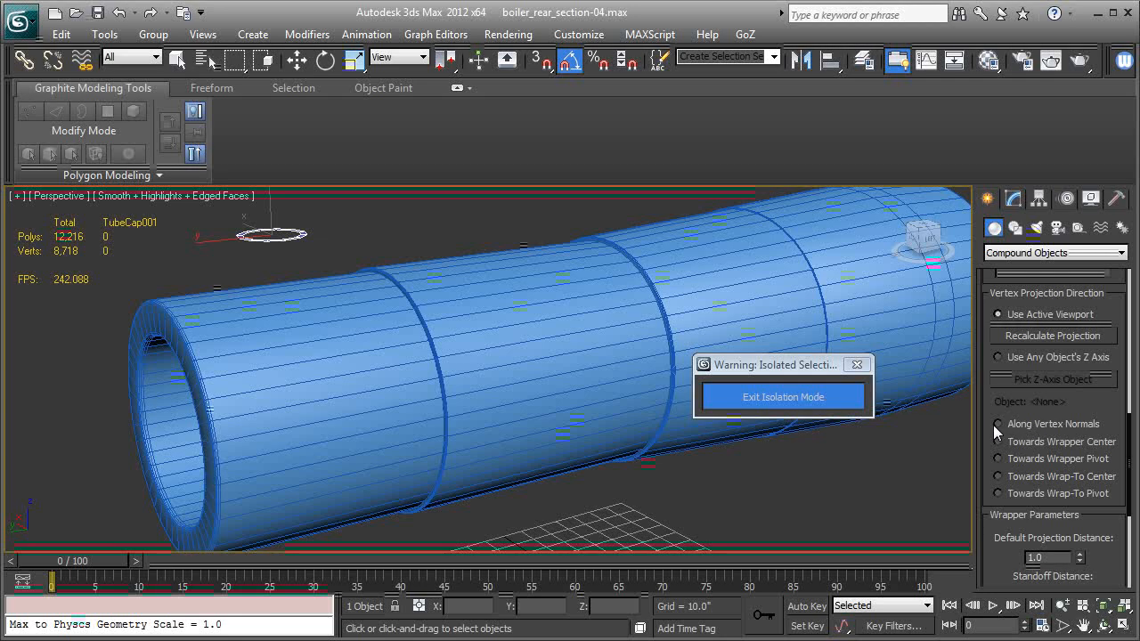
Set the vertex projection to Along Vertex Normals and pick the boiler as an instanced wrap-to object
left_click(998, 423)
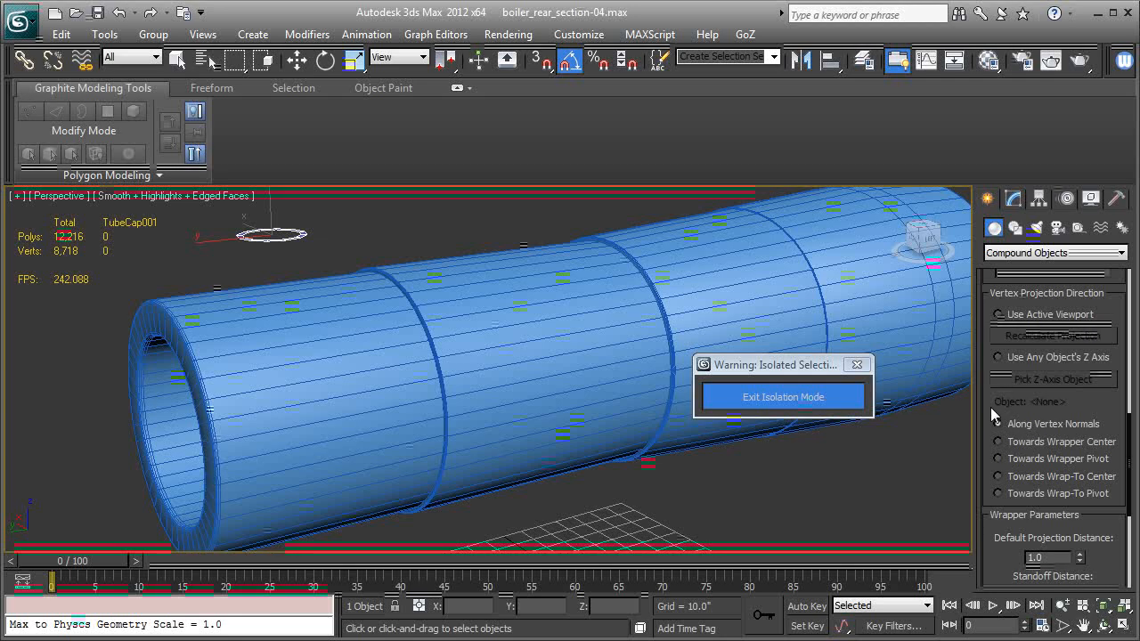
left_click_drag(990, 407, 997, 536)
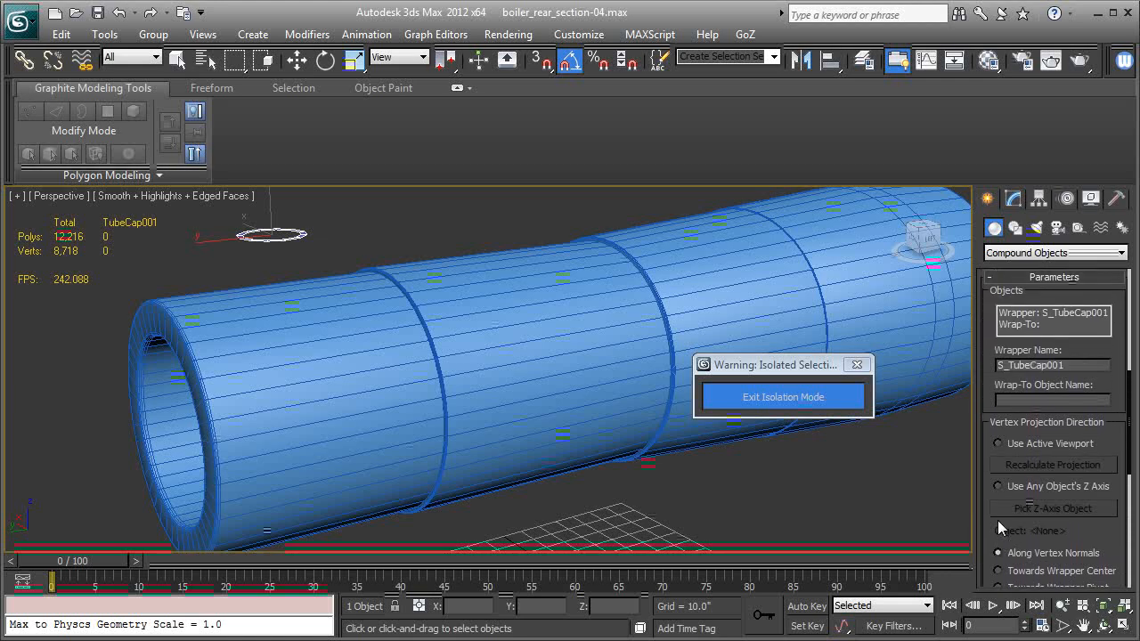
left_click_drag(1122, 357, 1120, 445)
scroll(1120, 445, "up", 5)
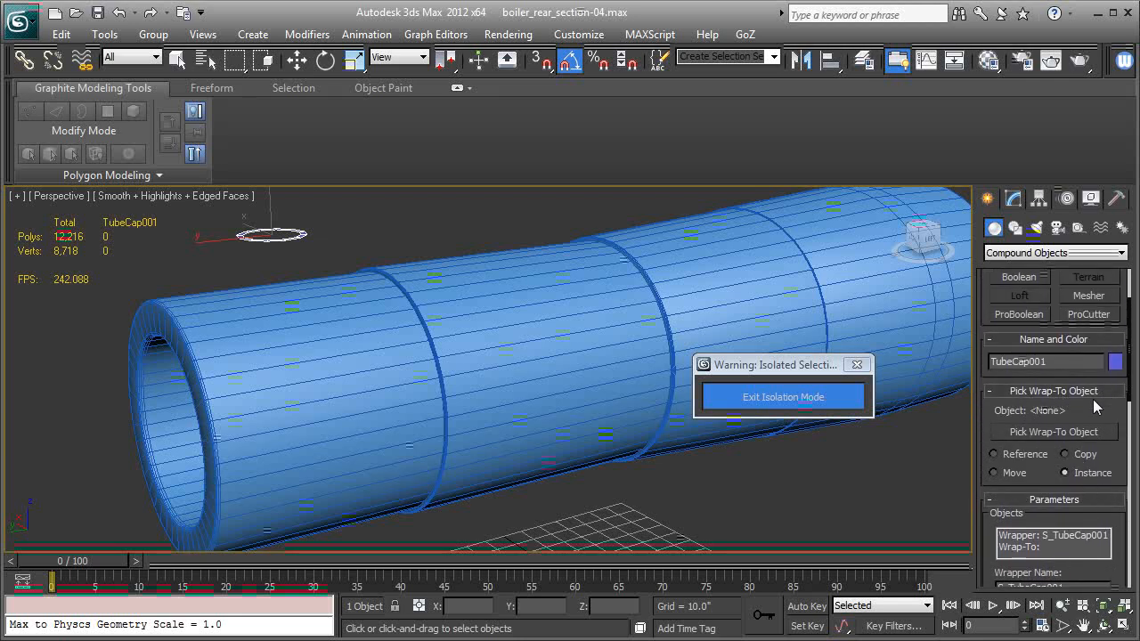
left_click(1054, 432)
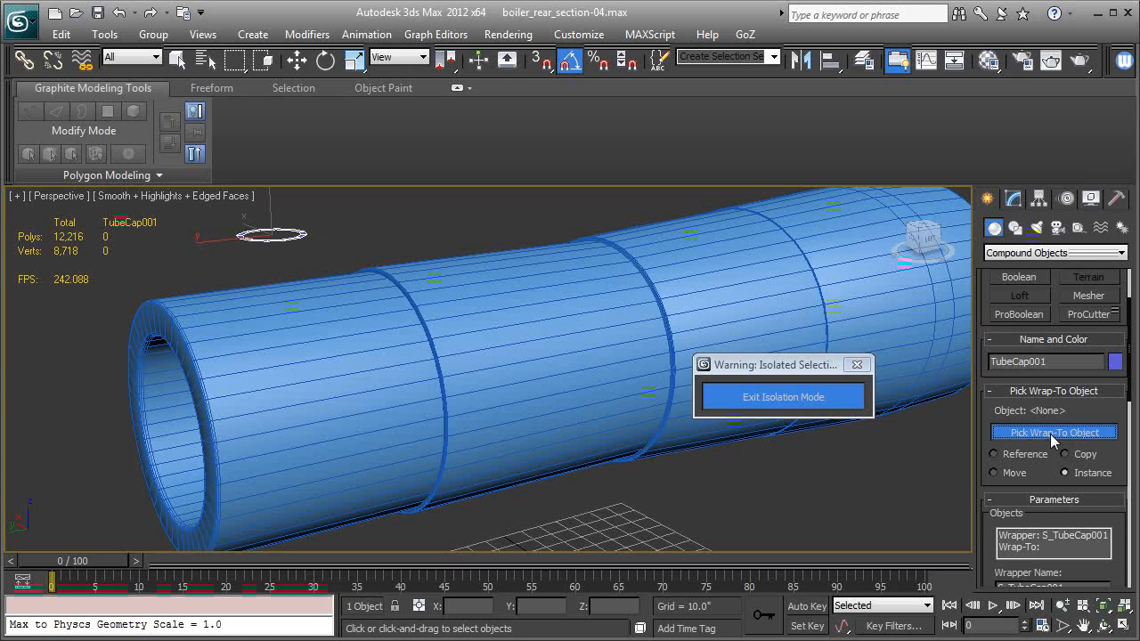
left_click(490, 372)
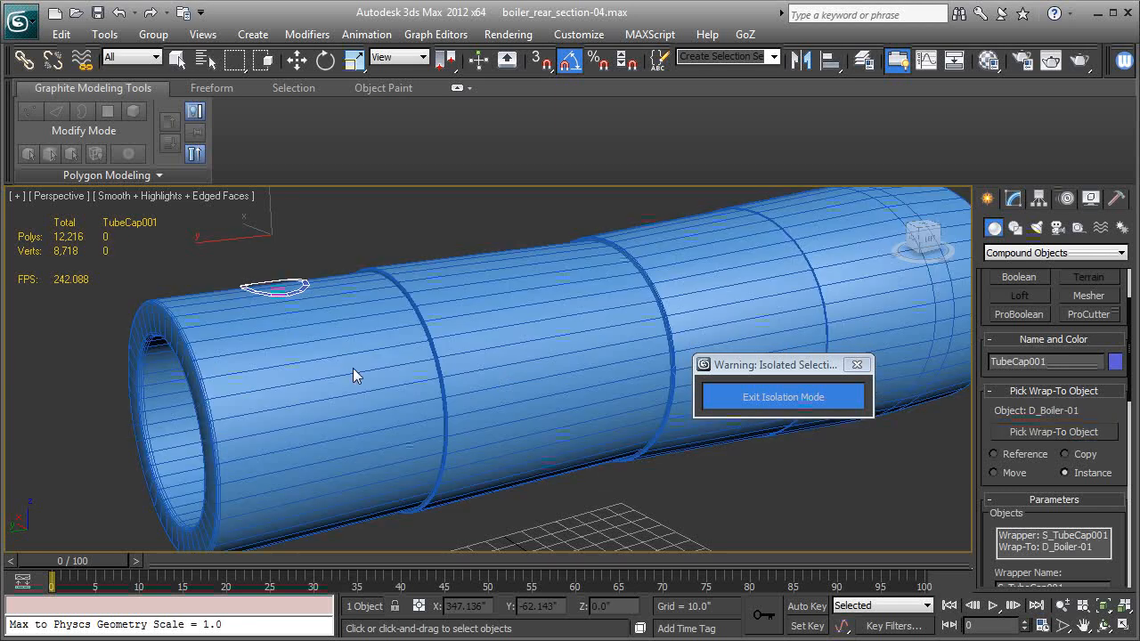
middle_click_drag(352, 368, 403, 395, "alt")
scroll(424, 354, "up", 4)
scroll(403, 395, "down", 3)
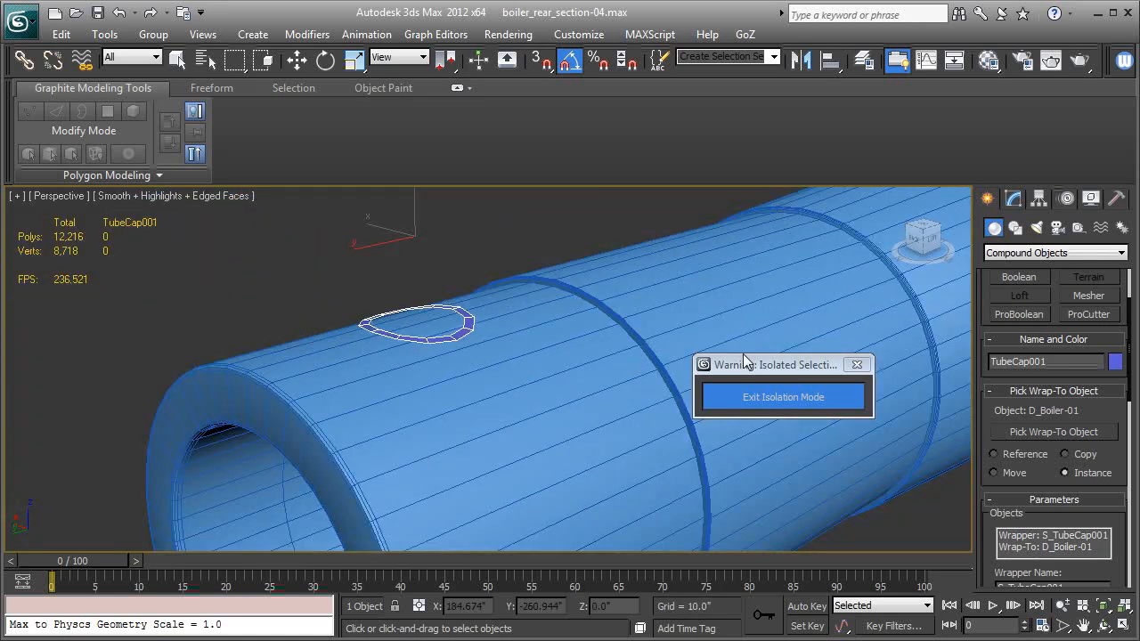
Exit isolation mode and convert the conformed tube cap to an Editable Poly
left_click(782, 395)
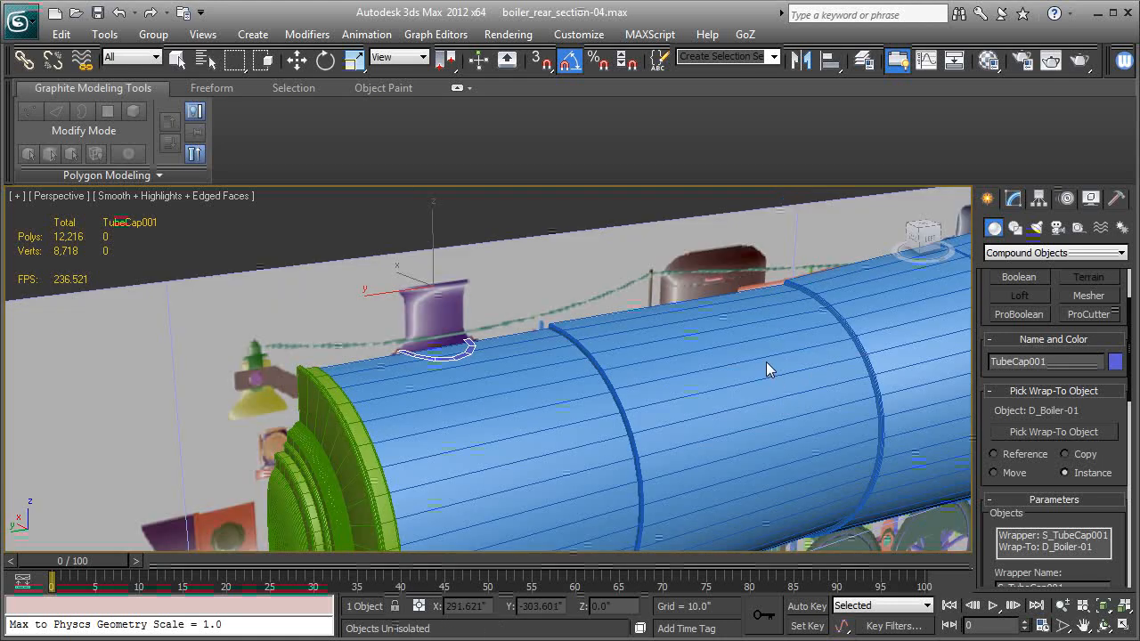
left_click(1012, 200)
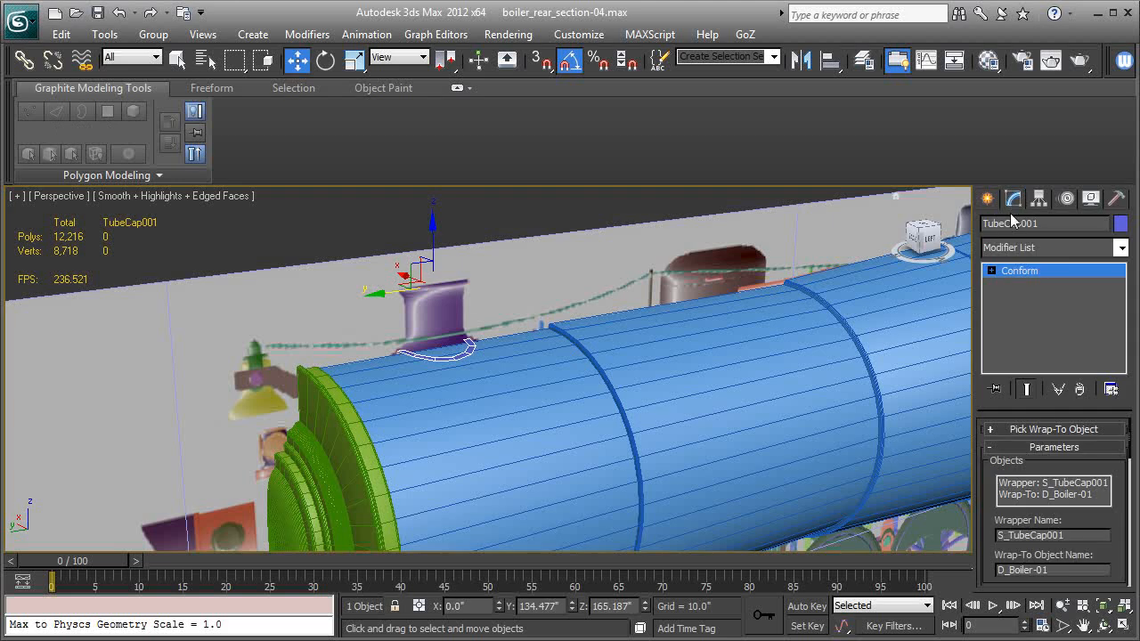
right_click(1014, 271)
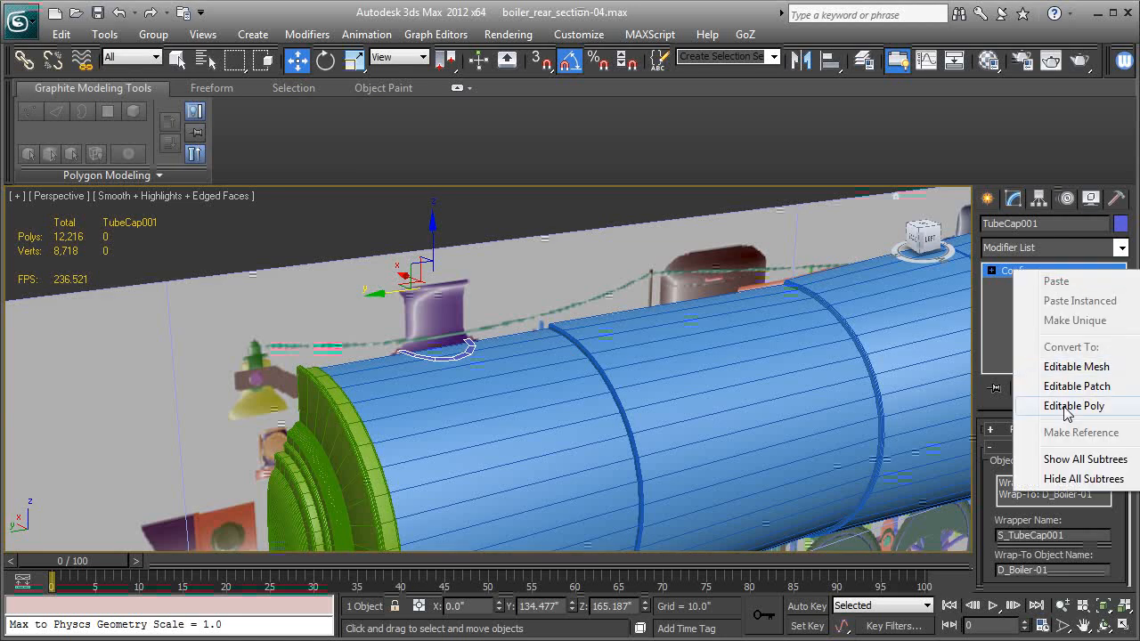
left_click(1066, 408)
Select the conformed ring's inner border and extend it straight up about 3 inches to form a short wall
left_click(991, 271)
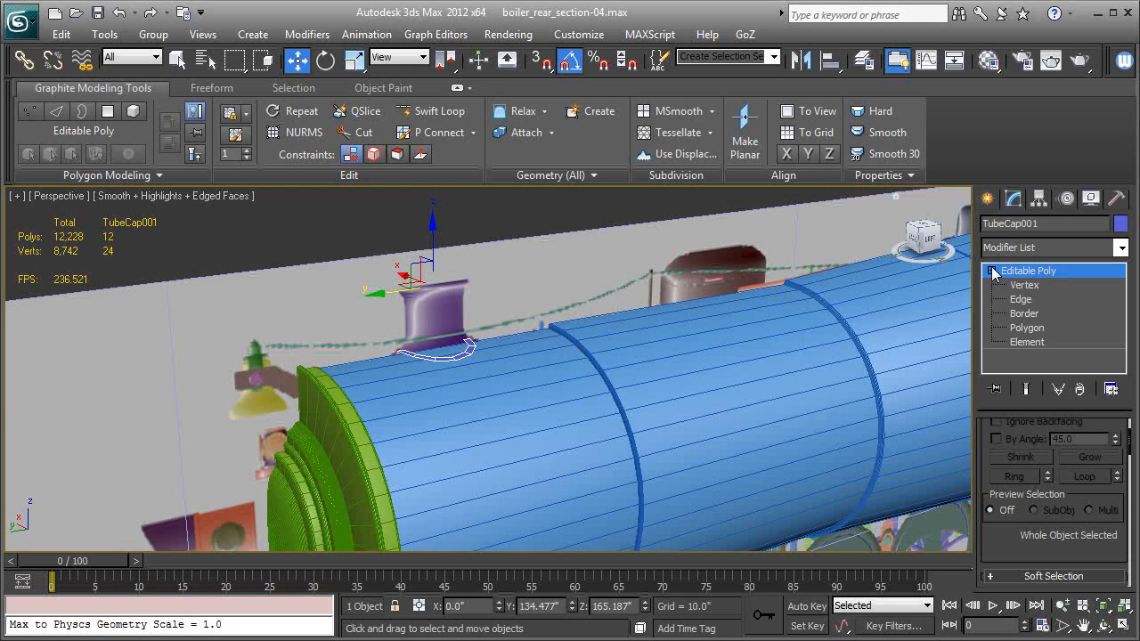
left_click(1021, 314)
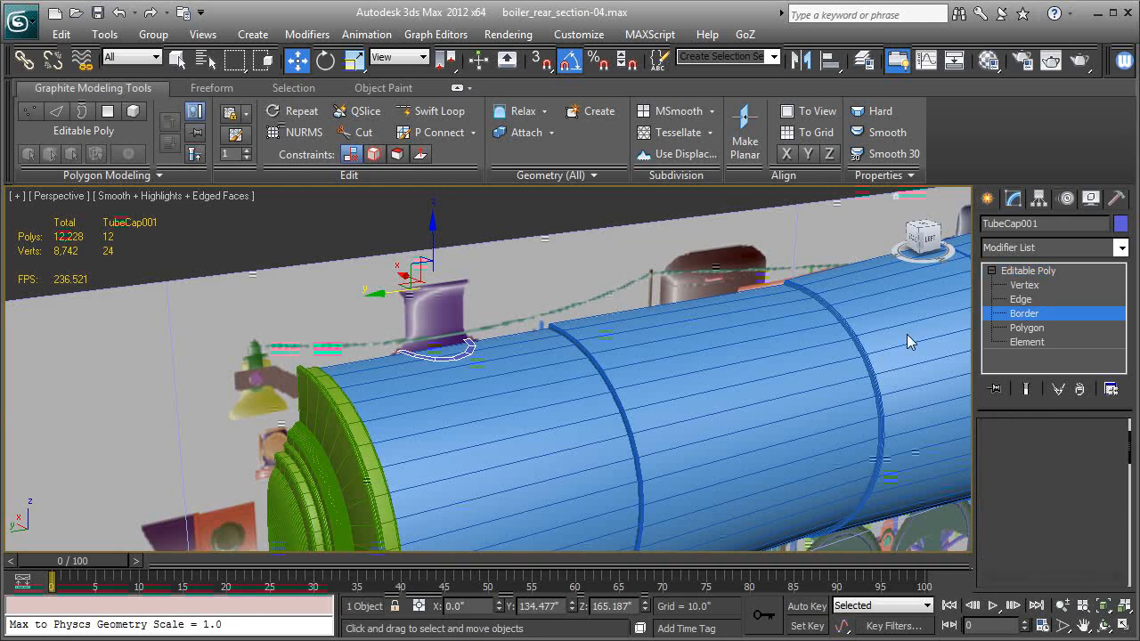
left_click(454, 359)
key("z")
mouse_move(454, 354)
middle_mouse_down("alt")
mouse_move(442, 379)
mouse_move(419, 365)
mouse_move(436, 360)
middle_mouse_up("alt")
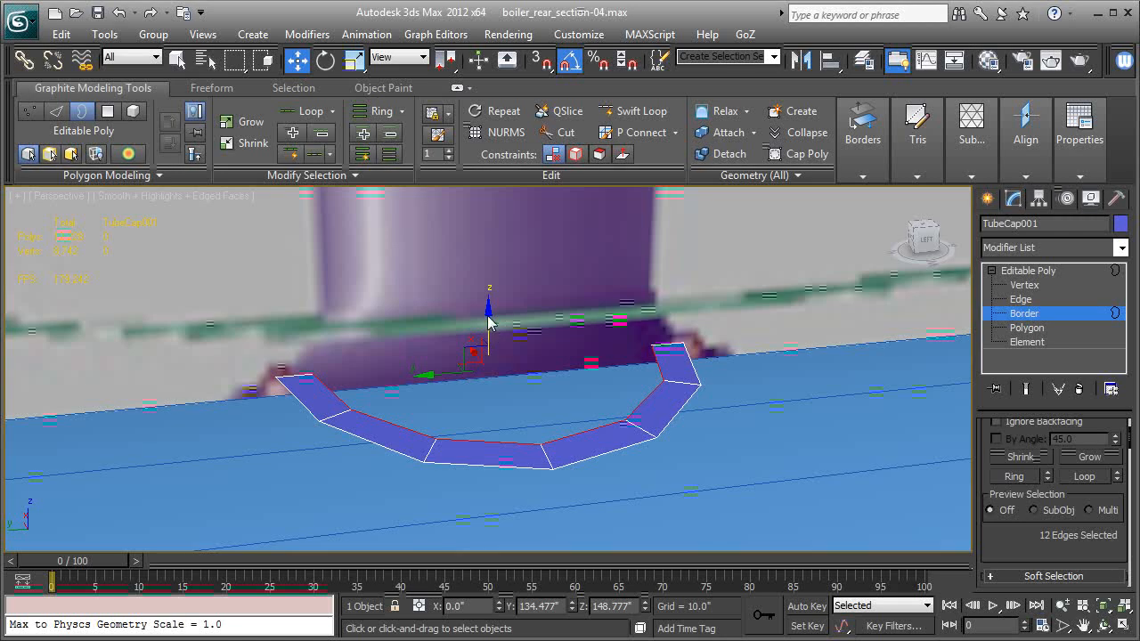
left_click_drag(488, 322, 496, 266, "shift")
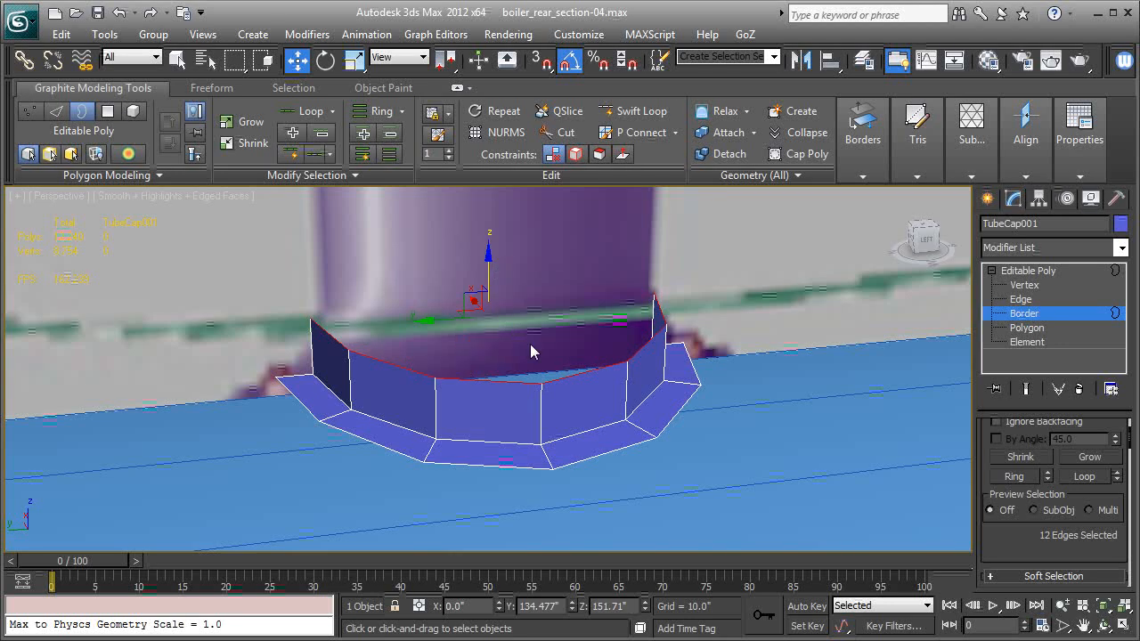
Scale the wall's upper border uniformly inward to match the smokestack's width in the reference image
mouse_move(531, 346)
middle_mouse_down("alt")
mouse_move(583, 338)
mouse_move(536, 325)
middle_mouse_up("alt")
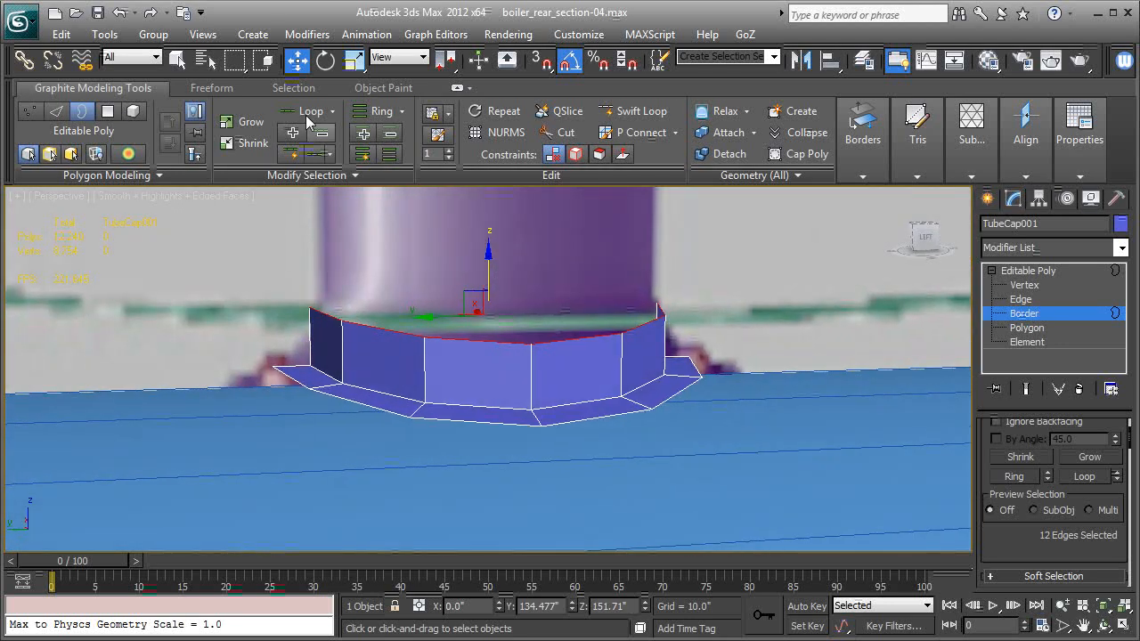
left_click(353, 61)
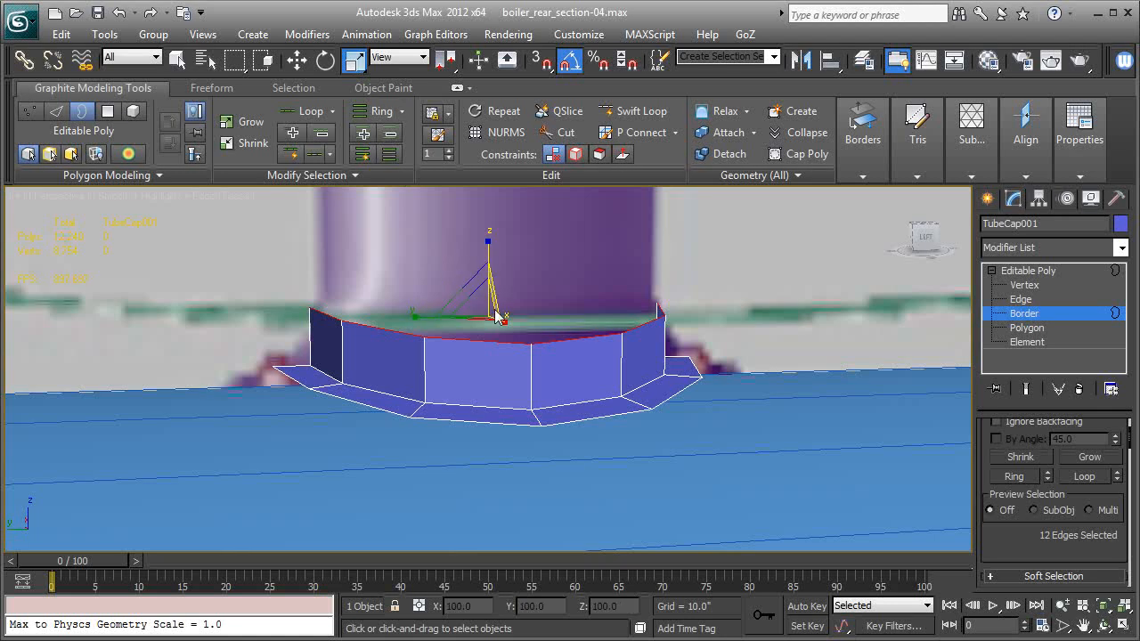
left_click_drag(485, 309, 481, 317)
middle_click_drag(480, 311, 483, 443)
scroll(490, 415, "down", 2)
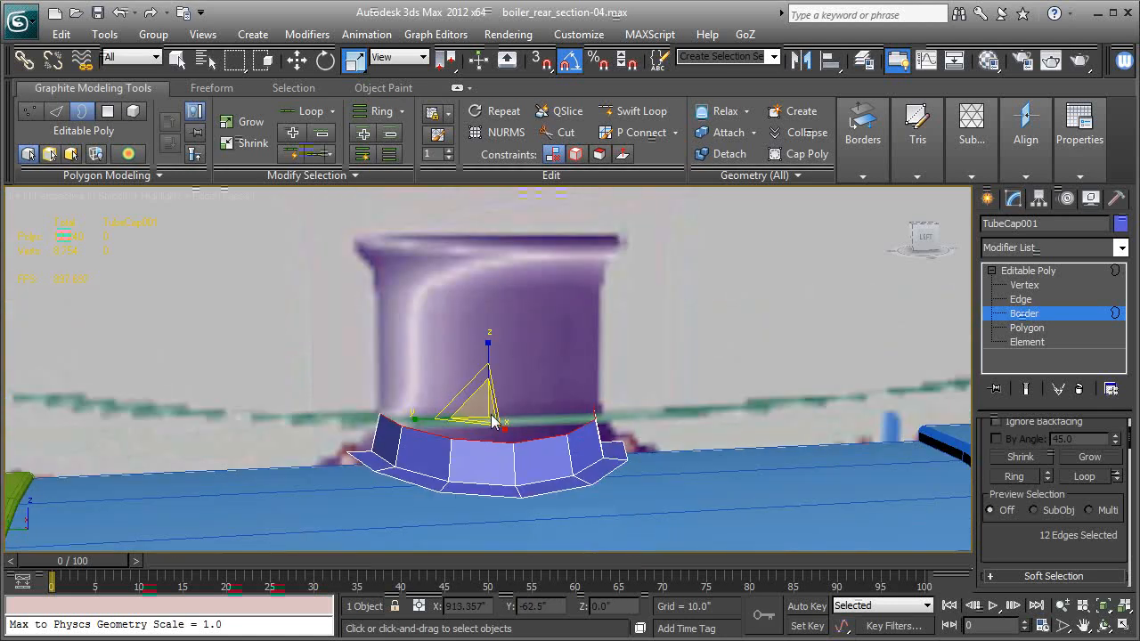
Extend the scaled border straight up about 4.6 inches to add a second wall section along the smokestack
left_click(297, 61)
middle_click_drag(483, 323, 473, 313, "alt")
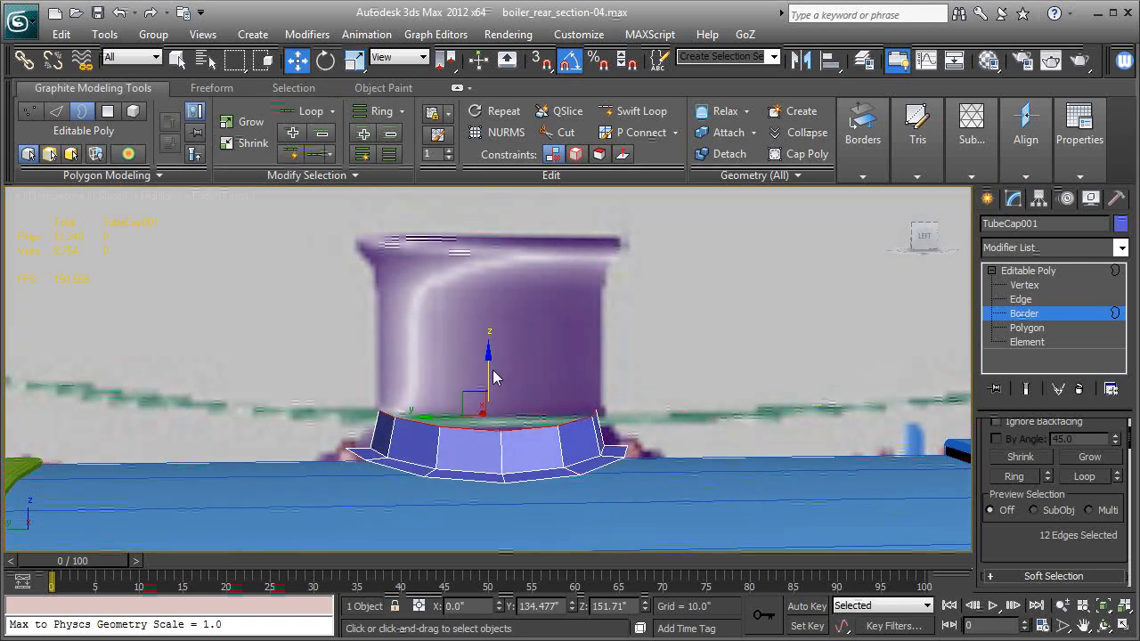
middle_click_drag(491, 377, 505, 399, "alt")
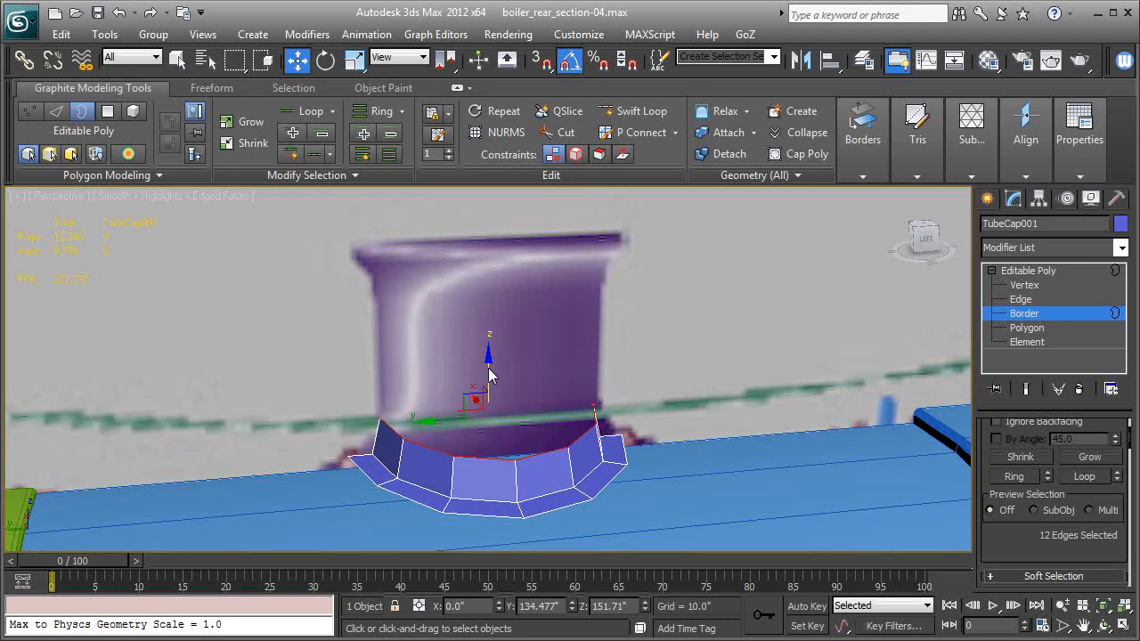
left_click_drag(488, 374, 488, 311, "shift")
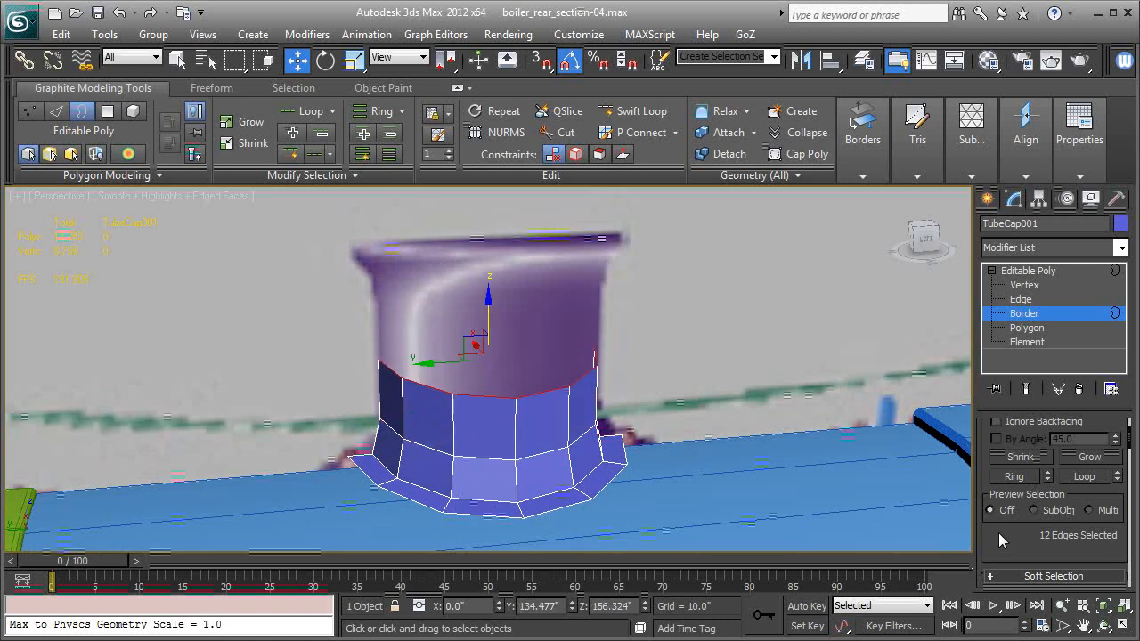
Flatten the wall's upper border with Make Planar along Z and check it in the left view
scroll(998, 533, "down", 5)
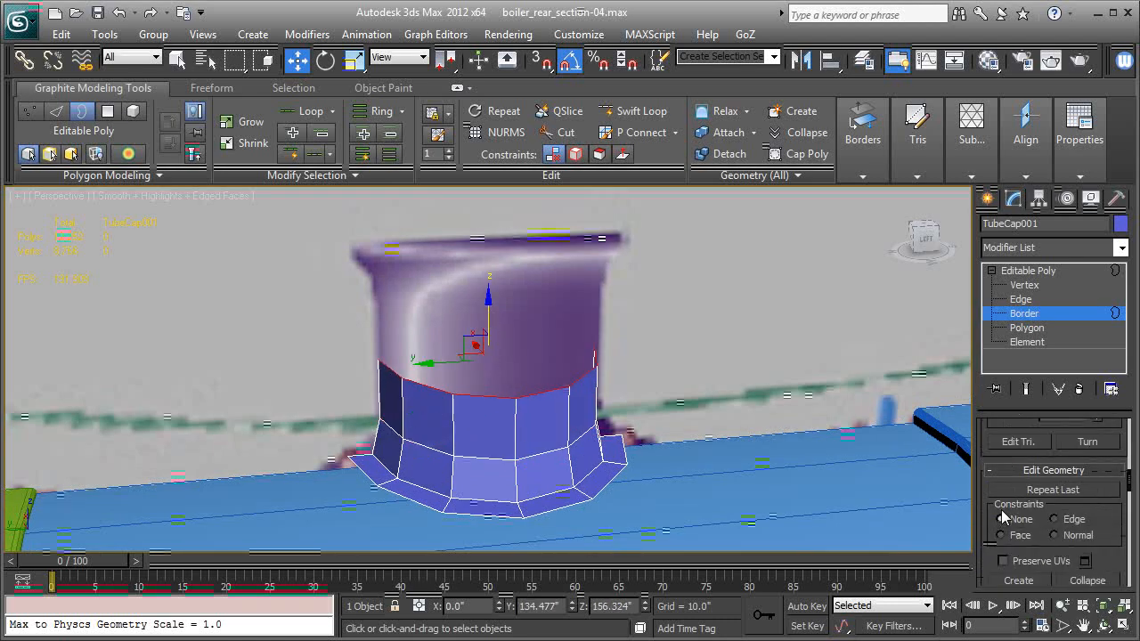
scroll(1006, 517, "down", 4)
scroll(1012, 518, "up", 1)
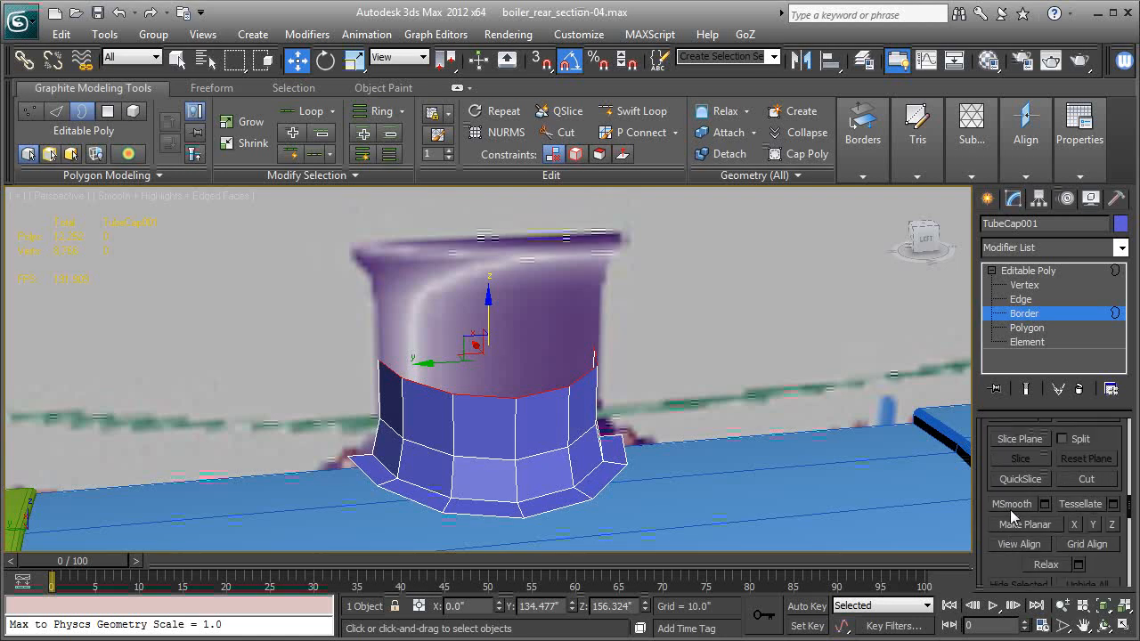
left_click(1093, 525)
key("ctrl+z")
left_click(1112, 525)
key("l")
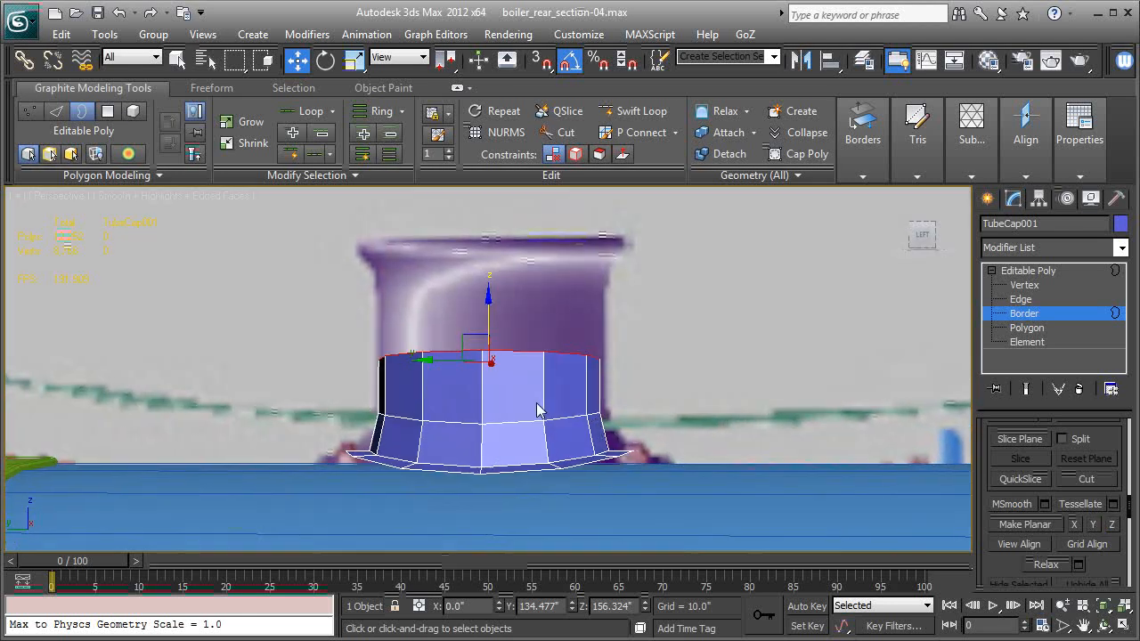
key("p")
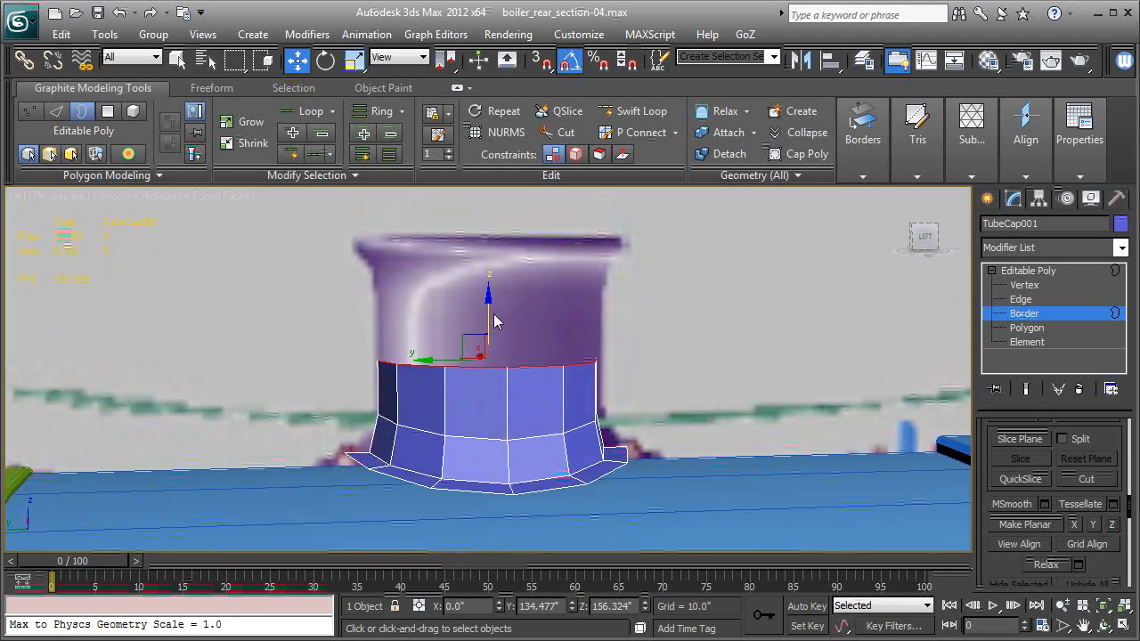
Extend the flattened border up about 8.9 inches in several sections, scaling the uppermost ones outward to match the reference's flared rim
left_click_drag(488, 312, 485, 248, "shift")
key("r")
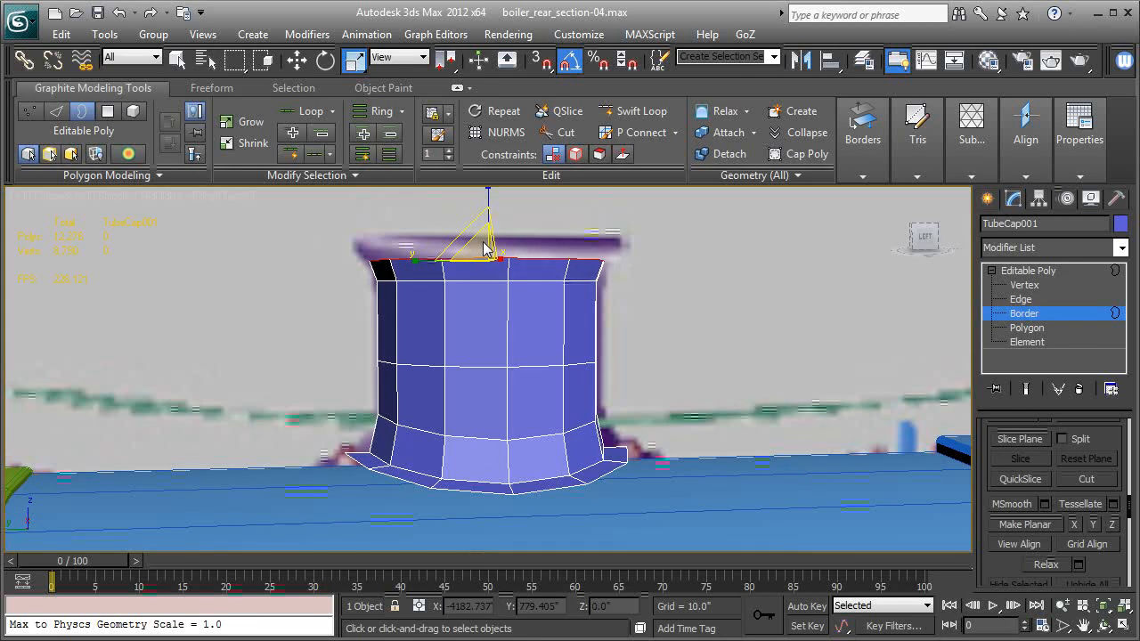
key("w")
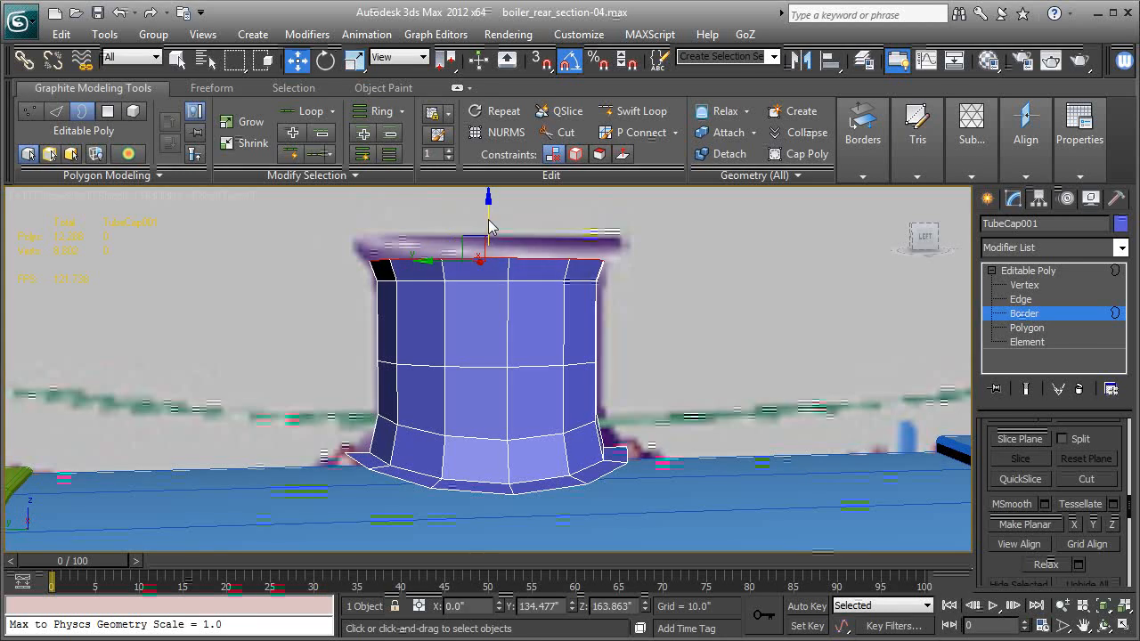
left_click_drag(488, 227, 488, 210)
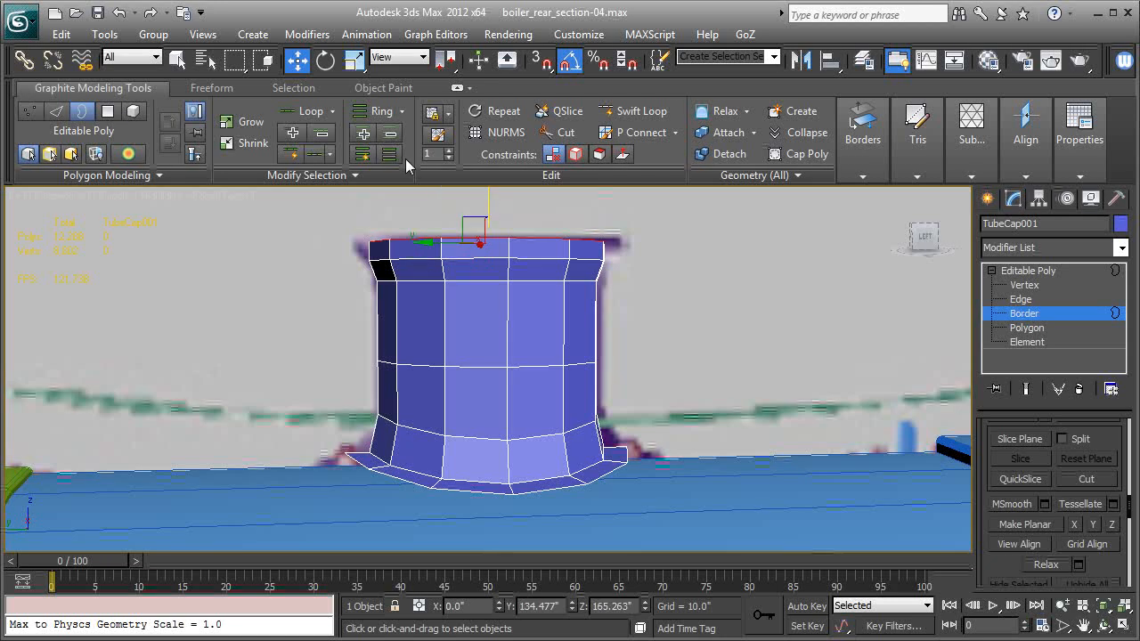
key("r")
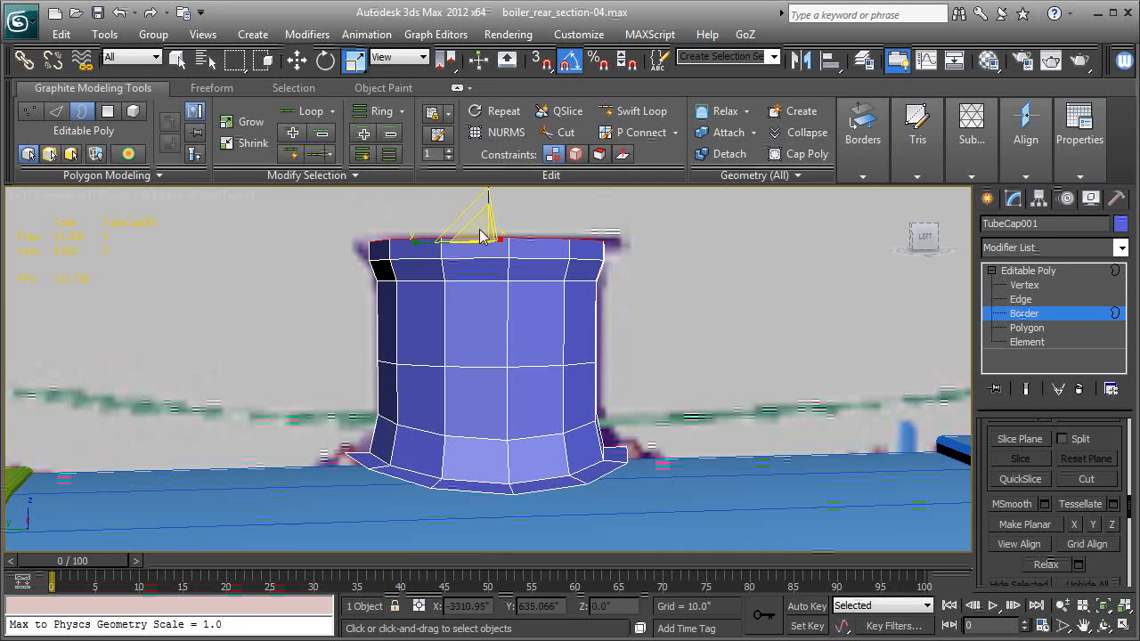
left_click_drag(481, 236, 479, 220)
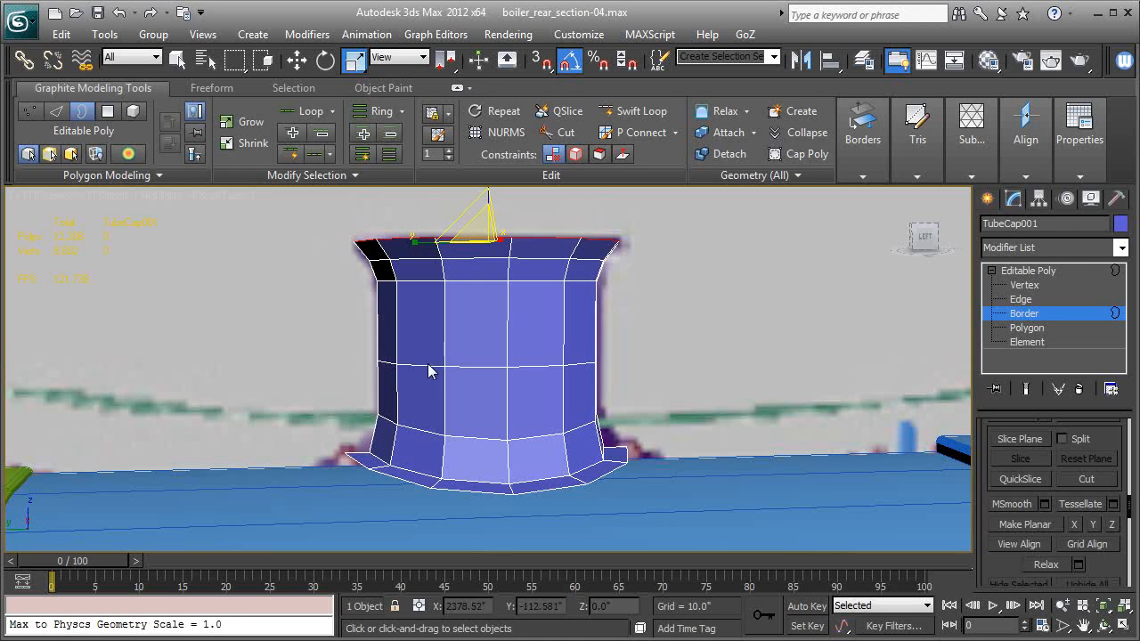
Select the base flange's outer border and extend it straight down about 1.6 inches toward the boiler
middle_click_drag(429, 370, 870, 381, "alt")
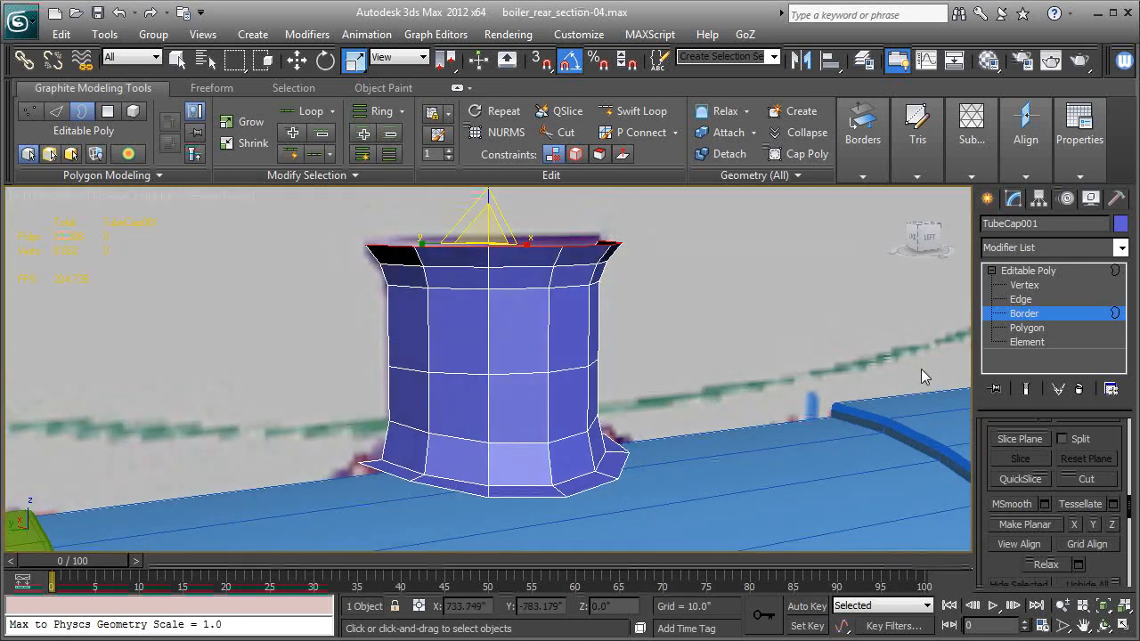
left_click(594, 486)
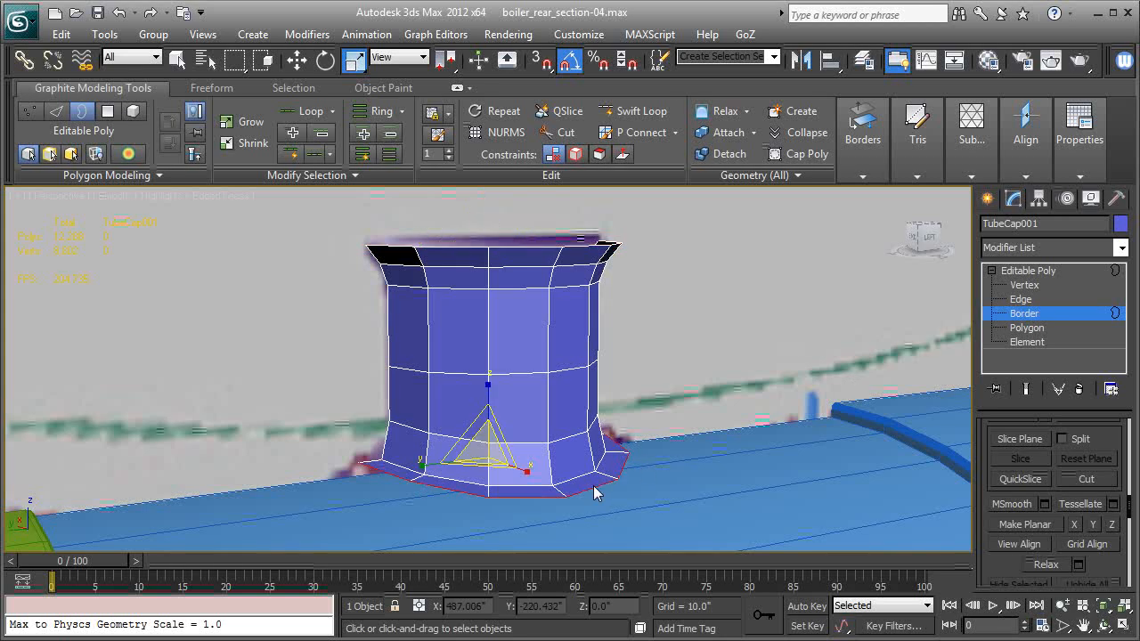
key("w")
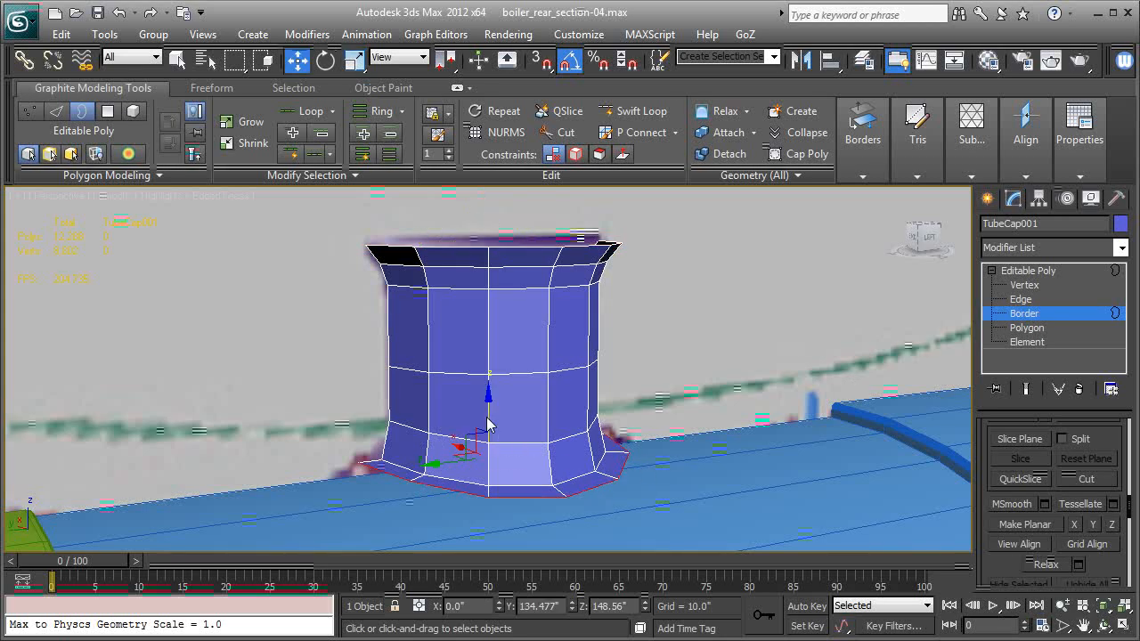
left_click_drag(488, 412, 485, 434, "shift")
middle_click_drag(529, 410, 438, 407, "alt")
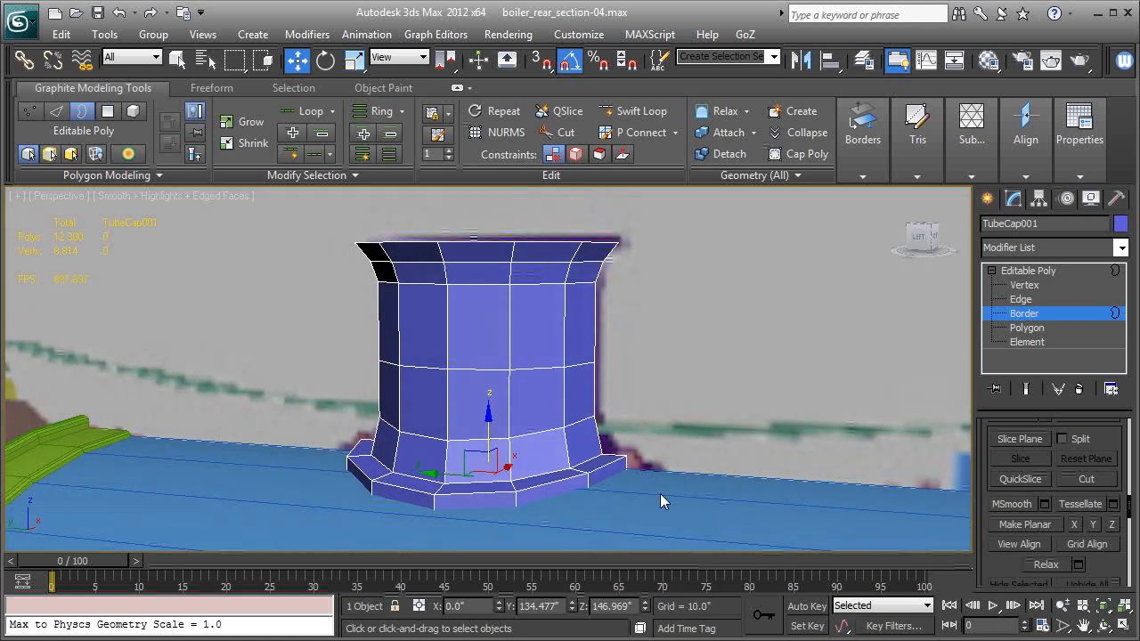
middle_click_drag(660, 494, 602, 482)
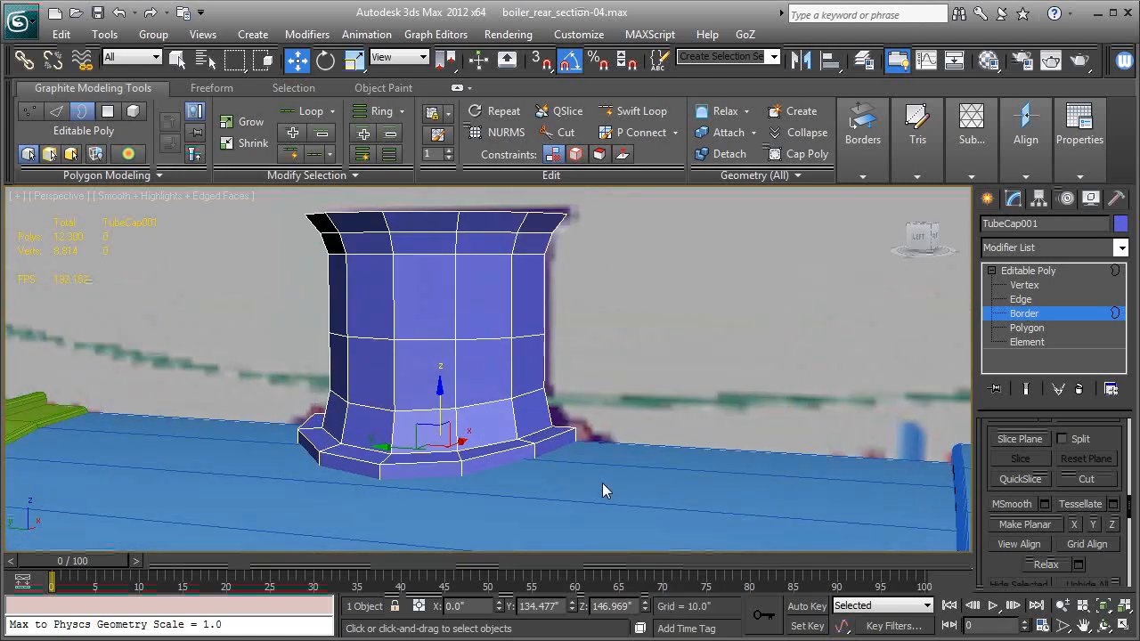
middle_click_drag(553, 446, 592, 463, "alt")
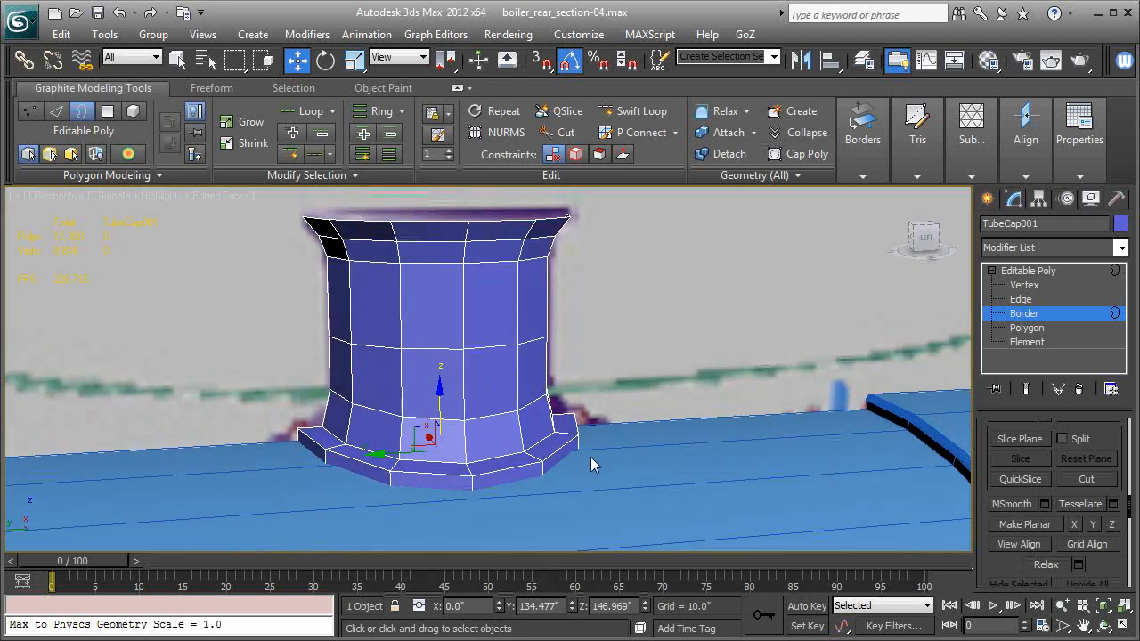
Leave border editing and add a Shell modifier to the smokestack
left_click(1015, 271)
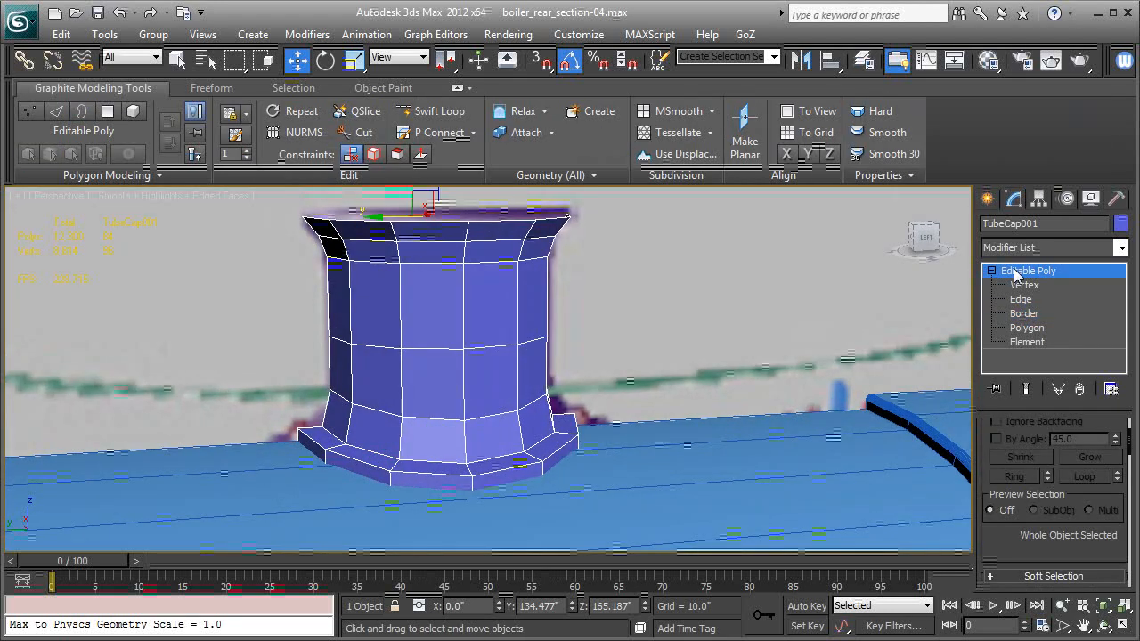
left_click(1013, 248)
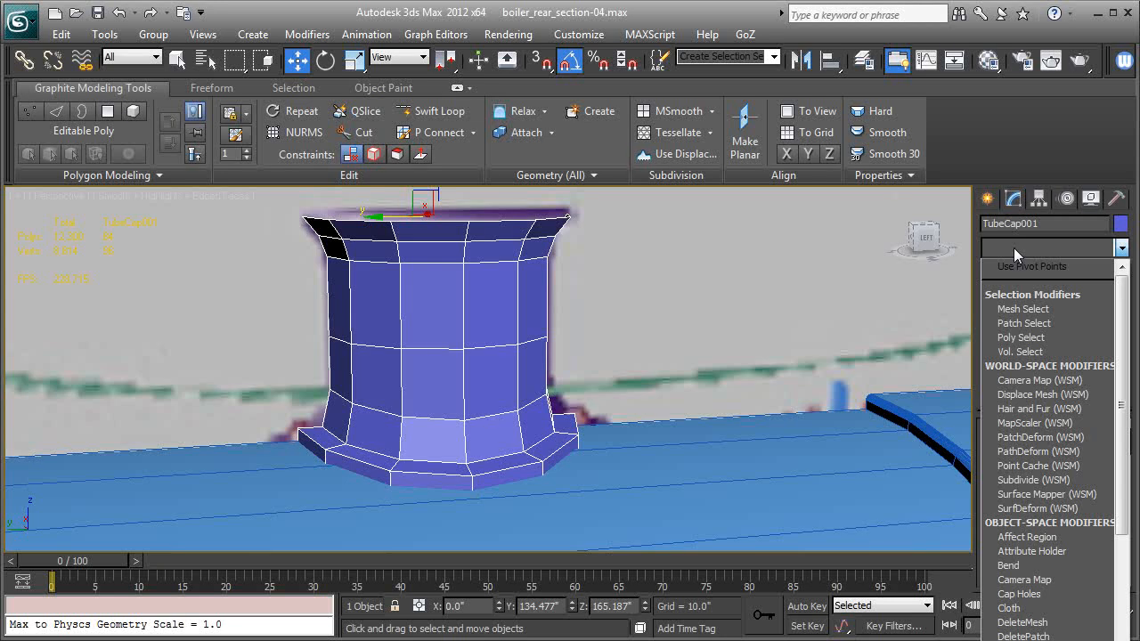
key("s")
key("s")
key("s")
key("Down")
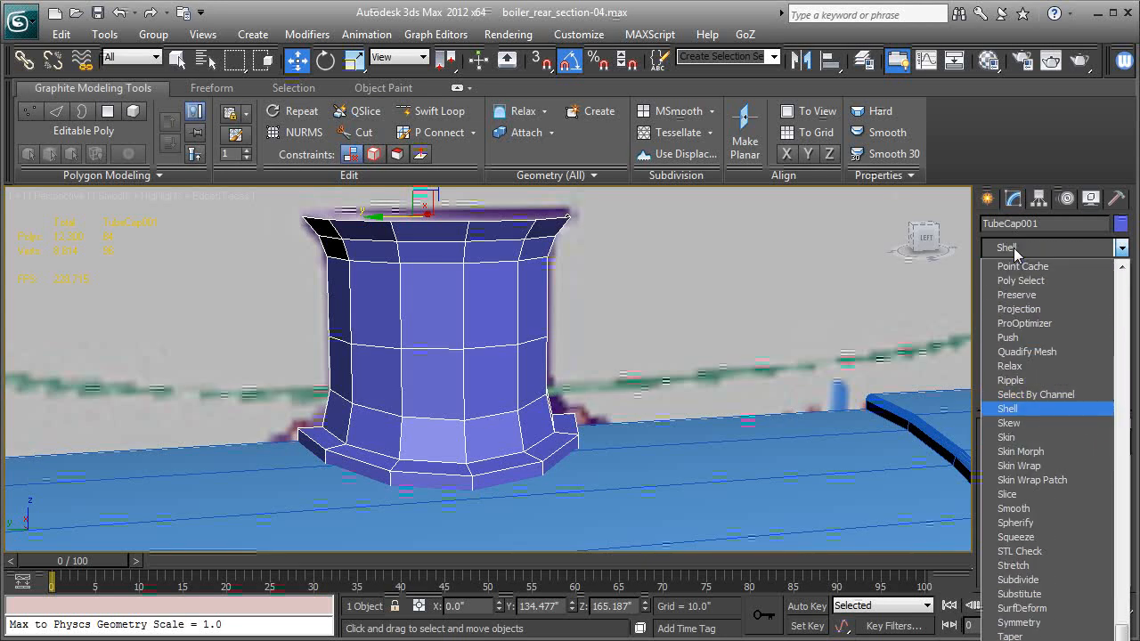
key("Return")
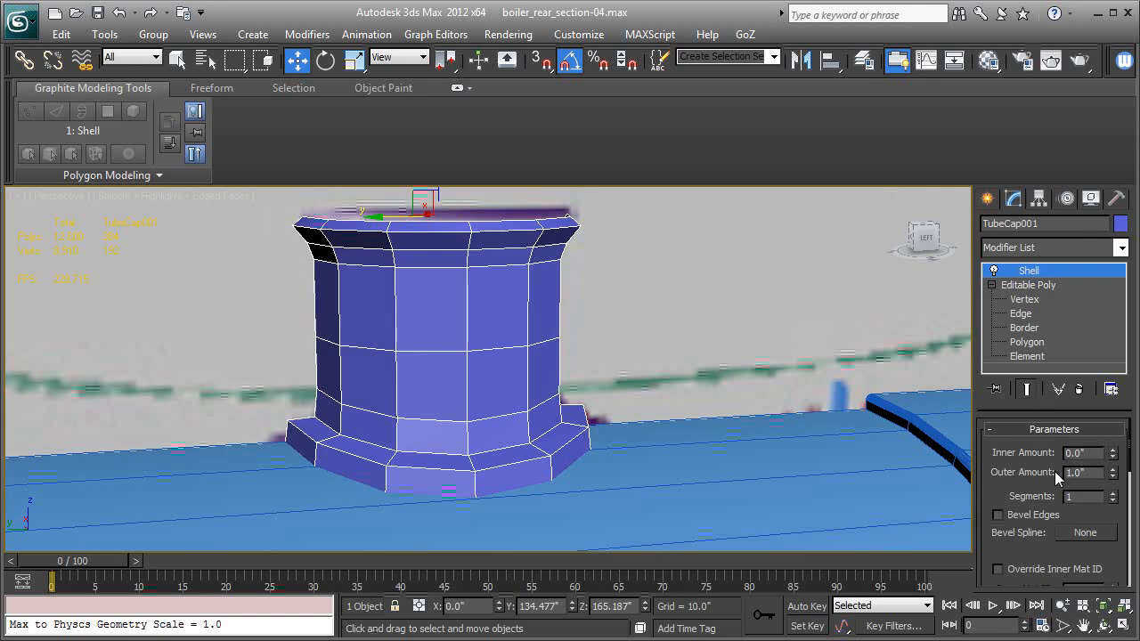
Set the Shell's outer amount to 0, inner amount to 0.93 inches and segments to 2
left_click(1113, 476)
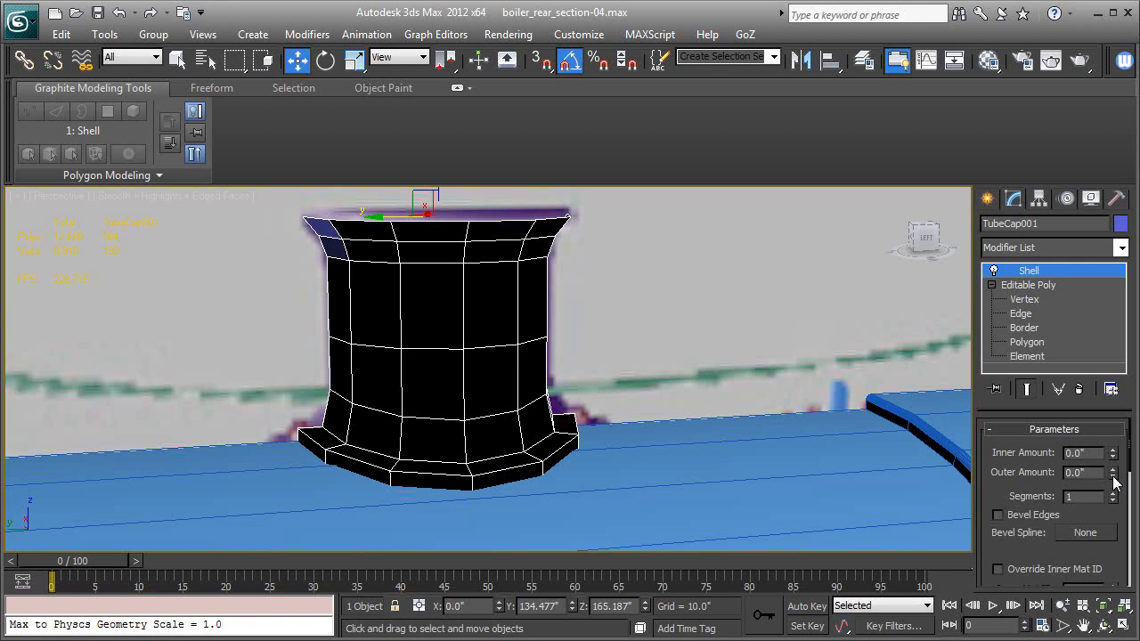
middle_click_drag(598, 362, 564, 397, "alt")
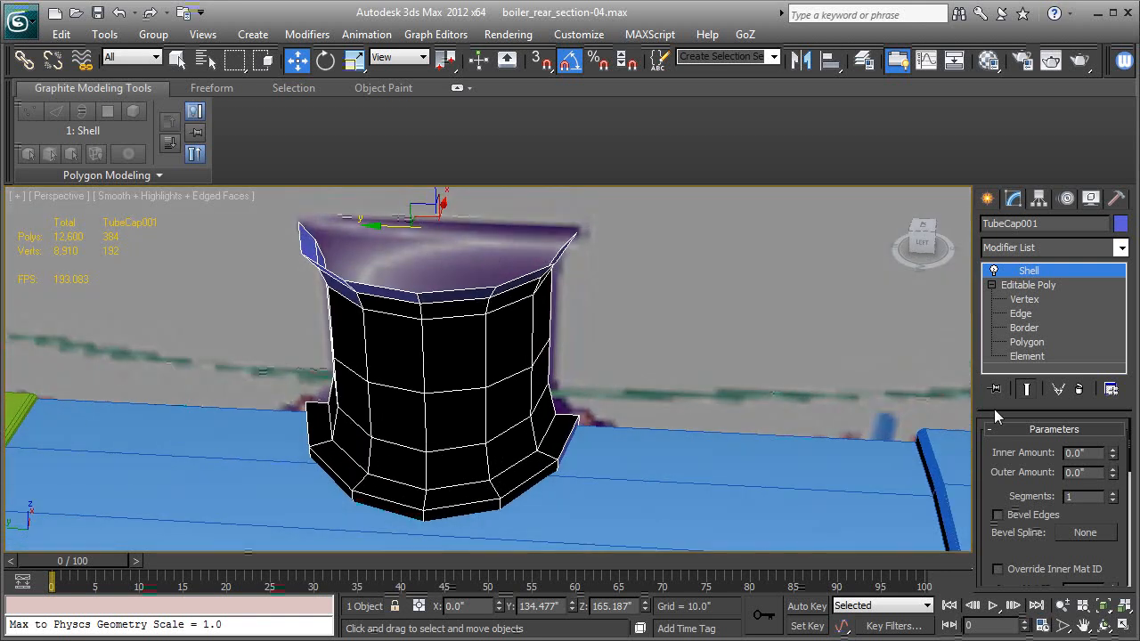
left_click(1112, 450)
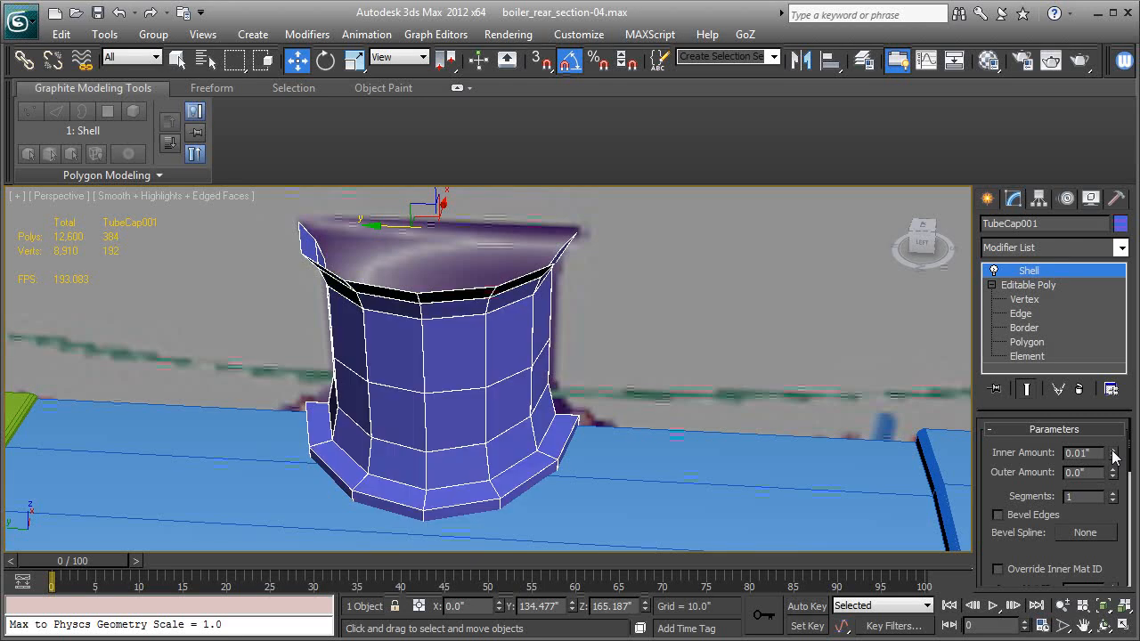
left_click_drag(1112, 456, 1109, 374)
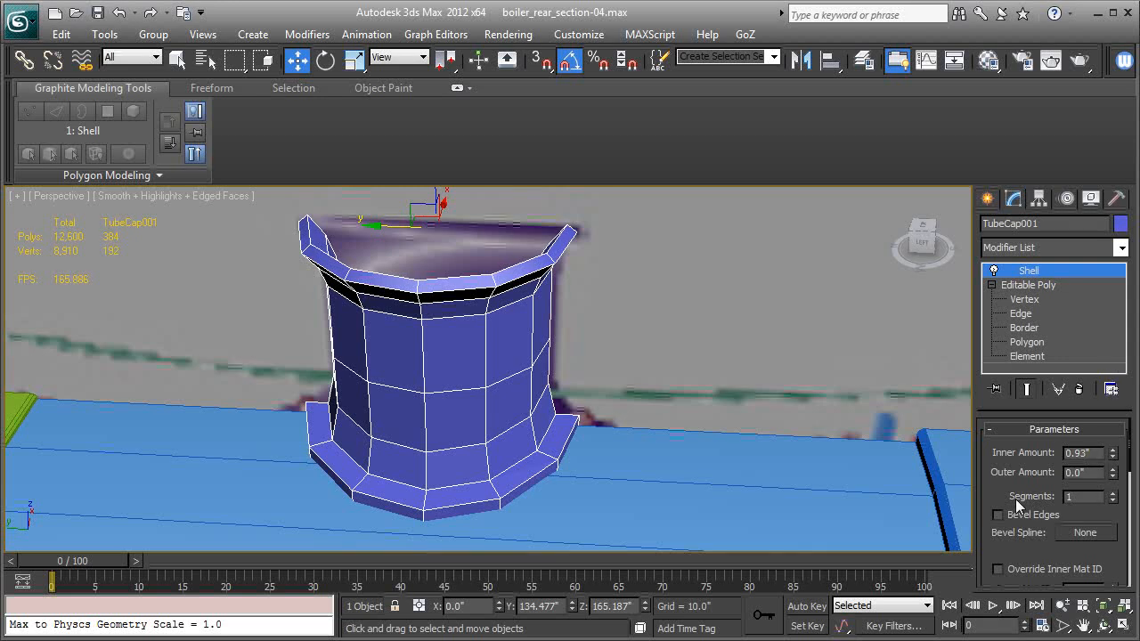
left_click(1112, 492)
middle_click_drag(663, 396, 700, 371, "alt")
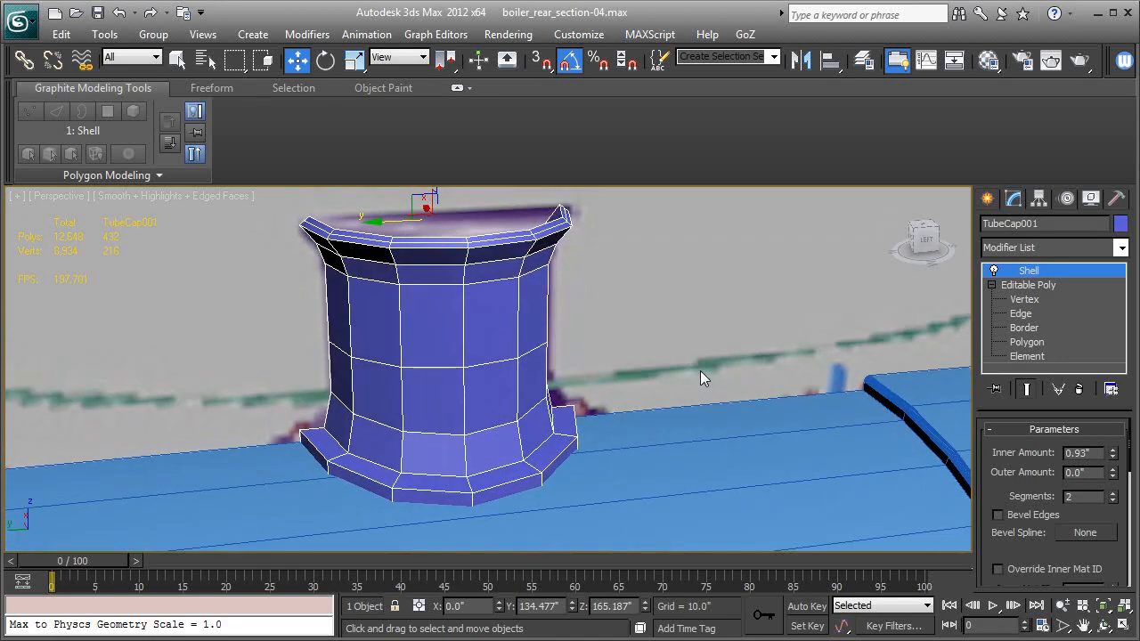
Smooth the smokestack with a TurboSmooth modifier at 2 iterations and turn off the edged-faces display
left_click(1038, 247)
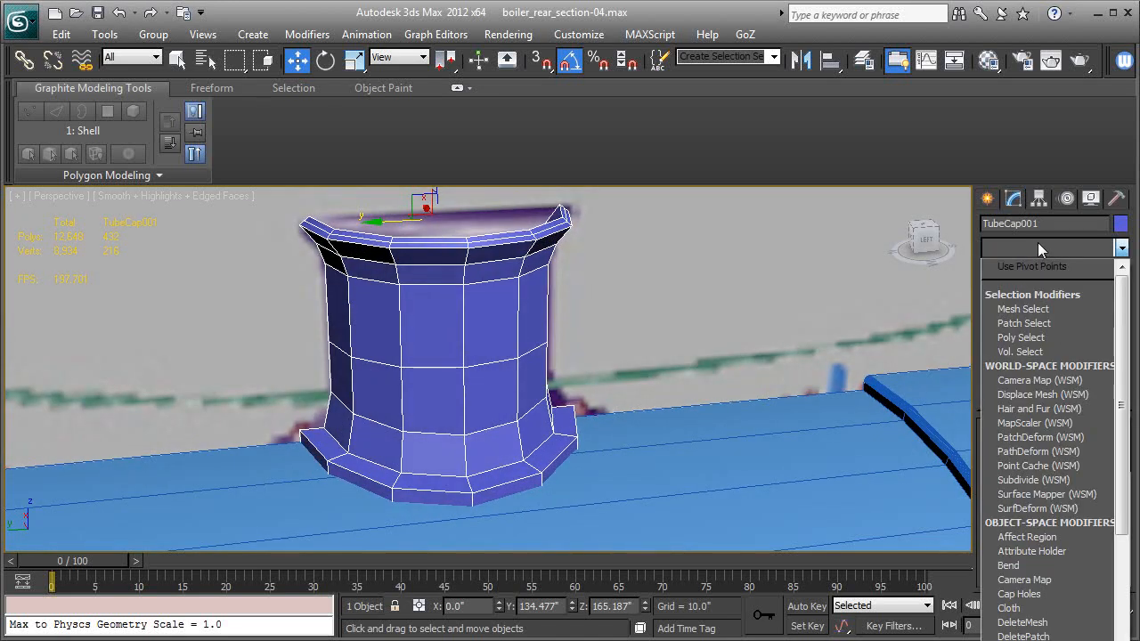
type("te")
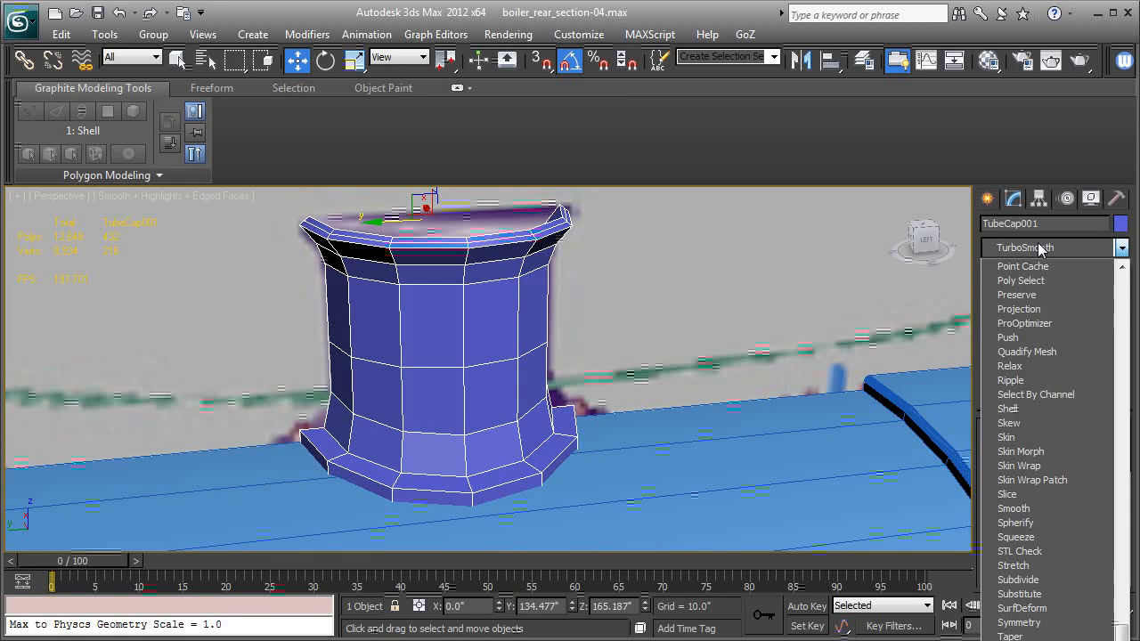
key("Return")
key("F4")
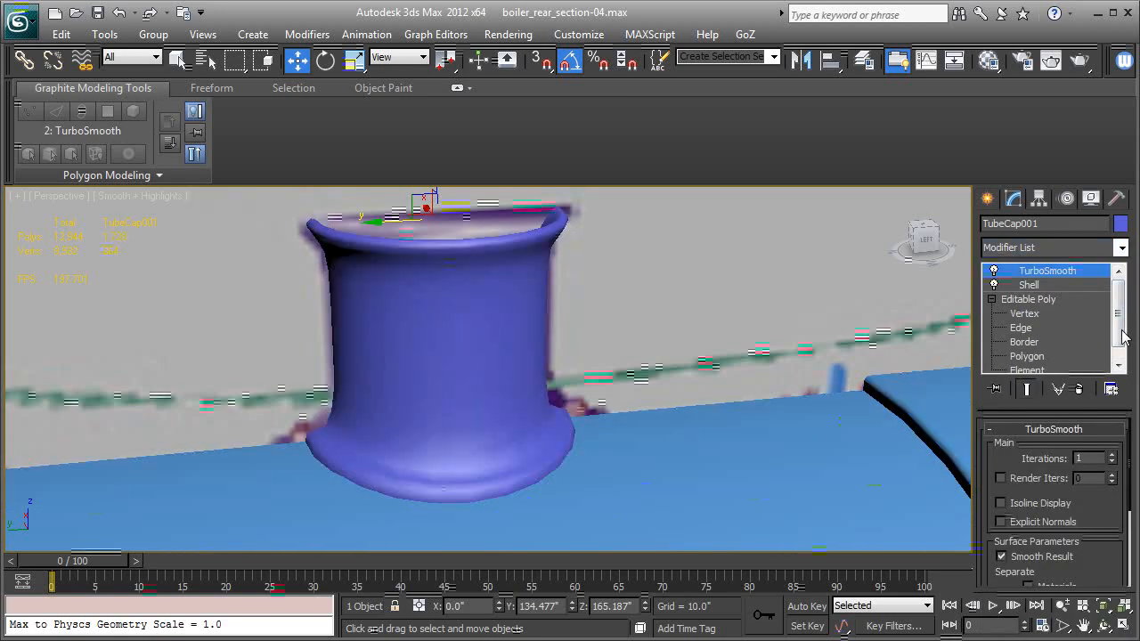
middle_click_drag(608, 326, 653, 311, "alt")
left_click(1111, 455)
scroll(653, 311, "down", 2)
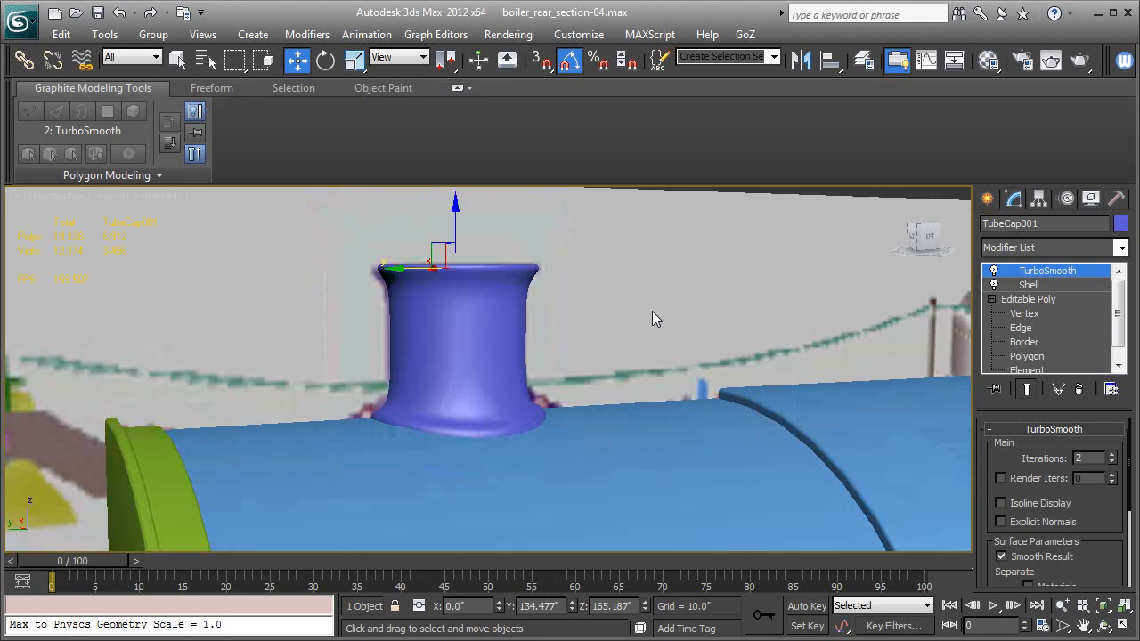
scroll(654, 318, "down", 2)
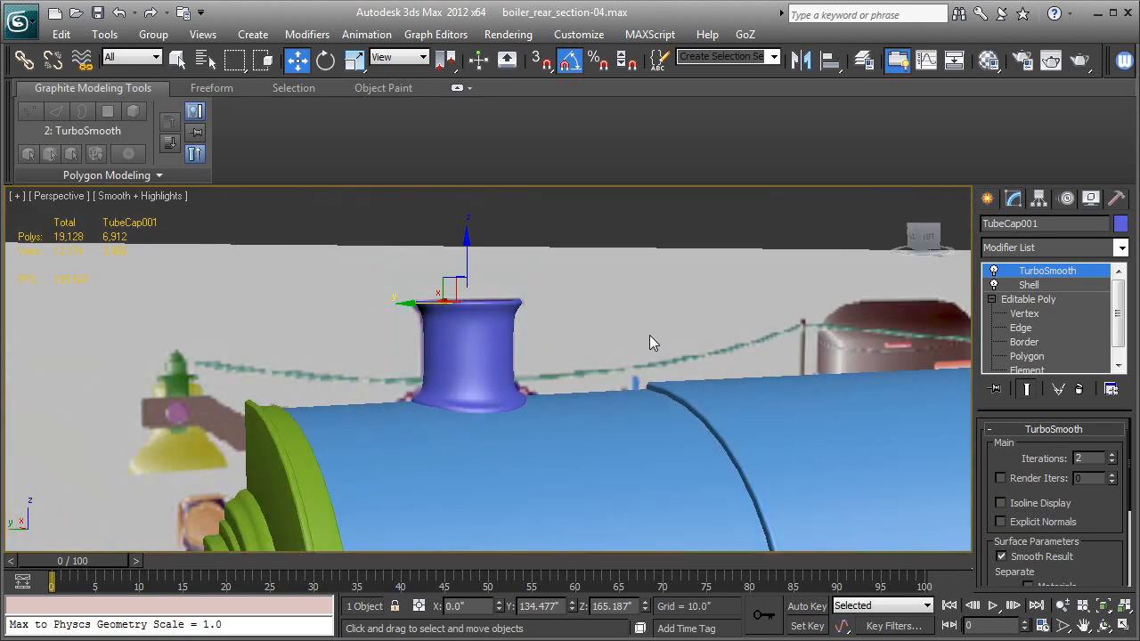
middle_click_drag(709, 326, 660, 350, "alt")
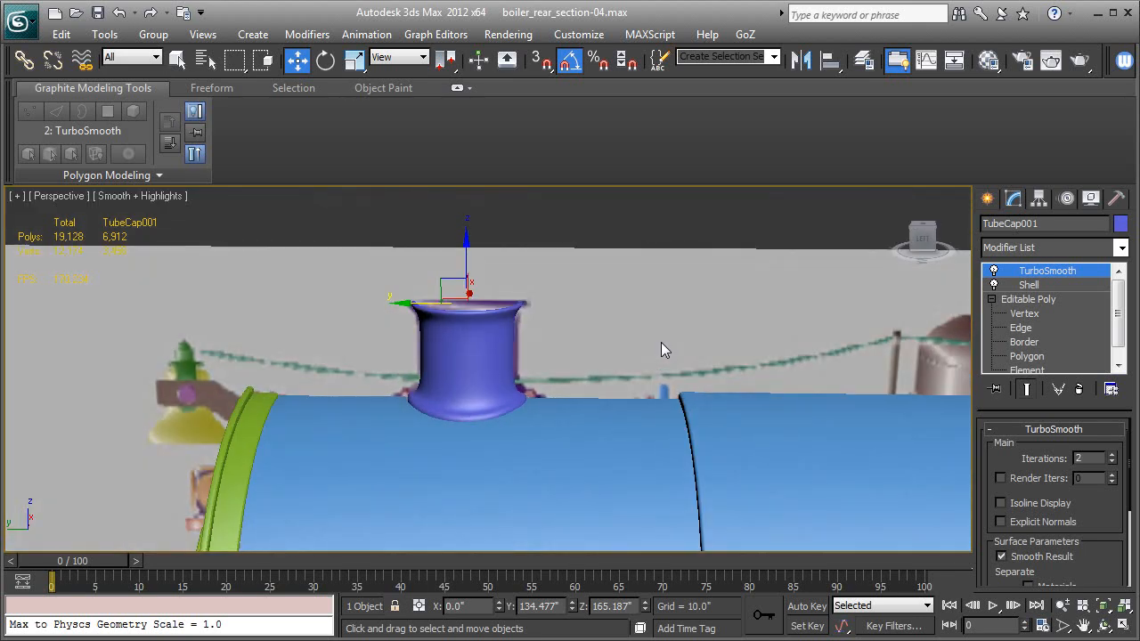